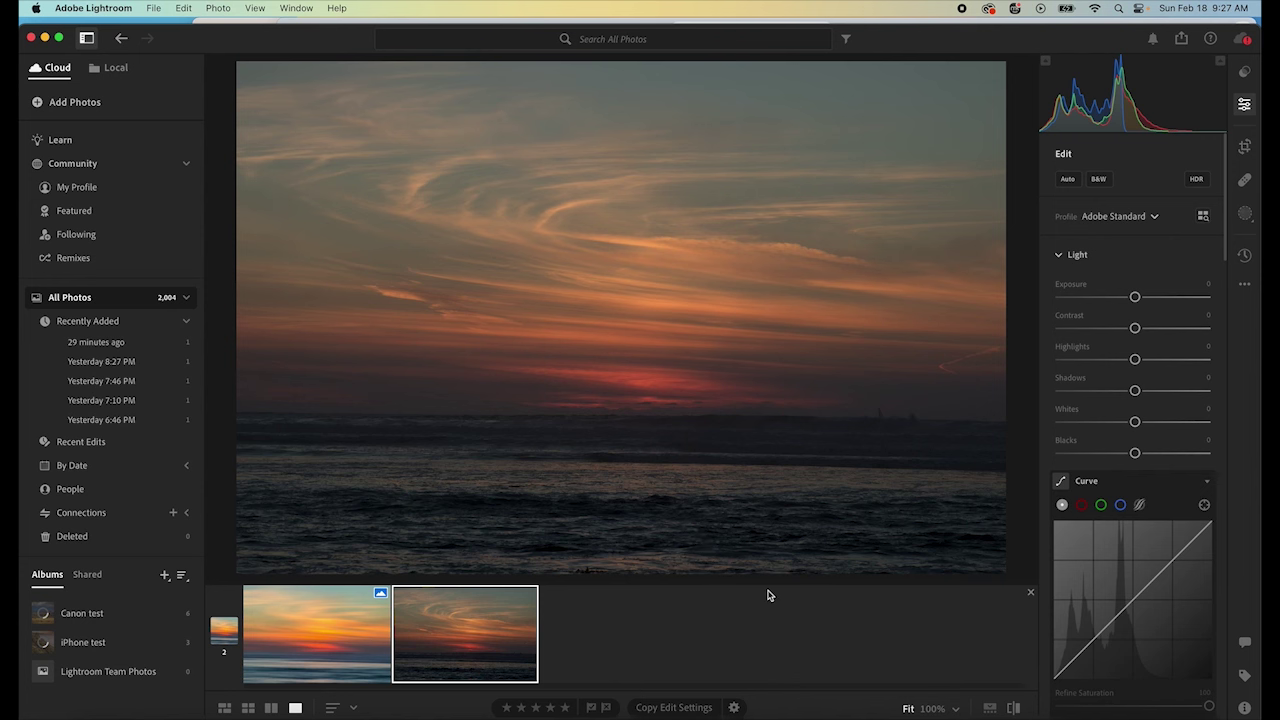
Open the unedited dark sunset photo and enable Lens Corrections and Remove Chromatic Aberration.
{"action": "left_click", "coordinate": [319, 643]}
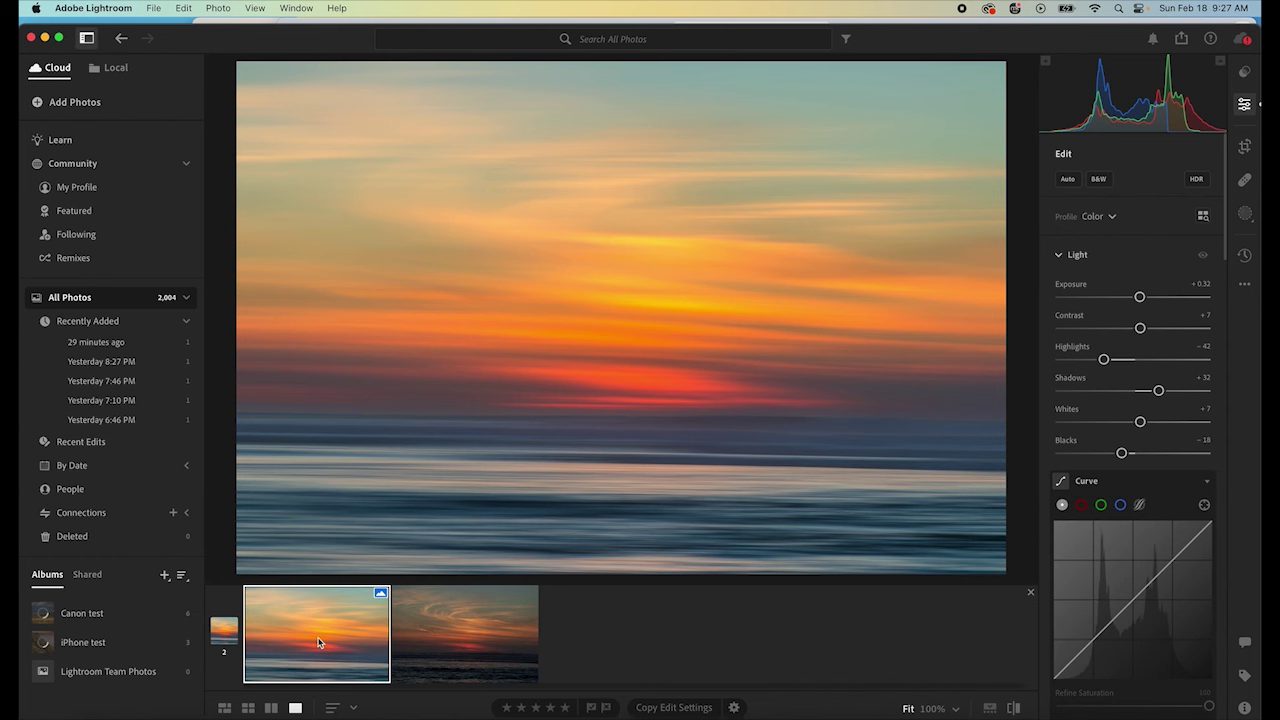
{"action": "left_click", "coordinate": [480, 637]}
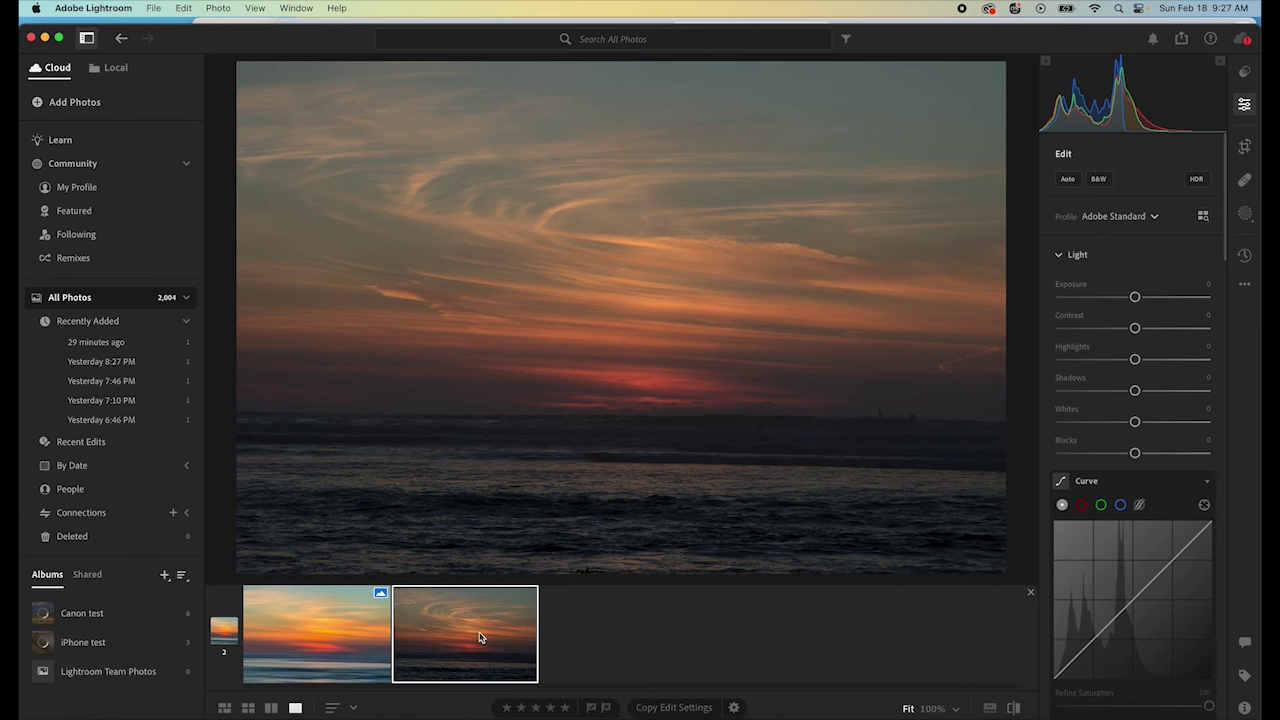
{"action": "scroll", "coordinate": [1148, 488], "scroll_direction": "down", "scroll_amount": 15}
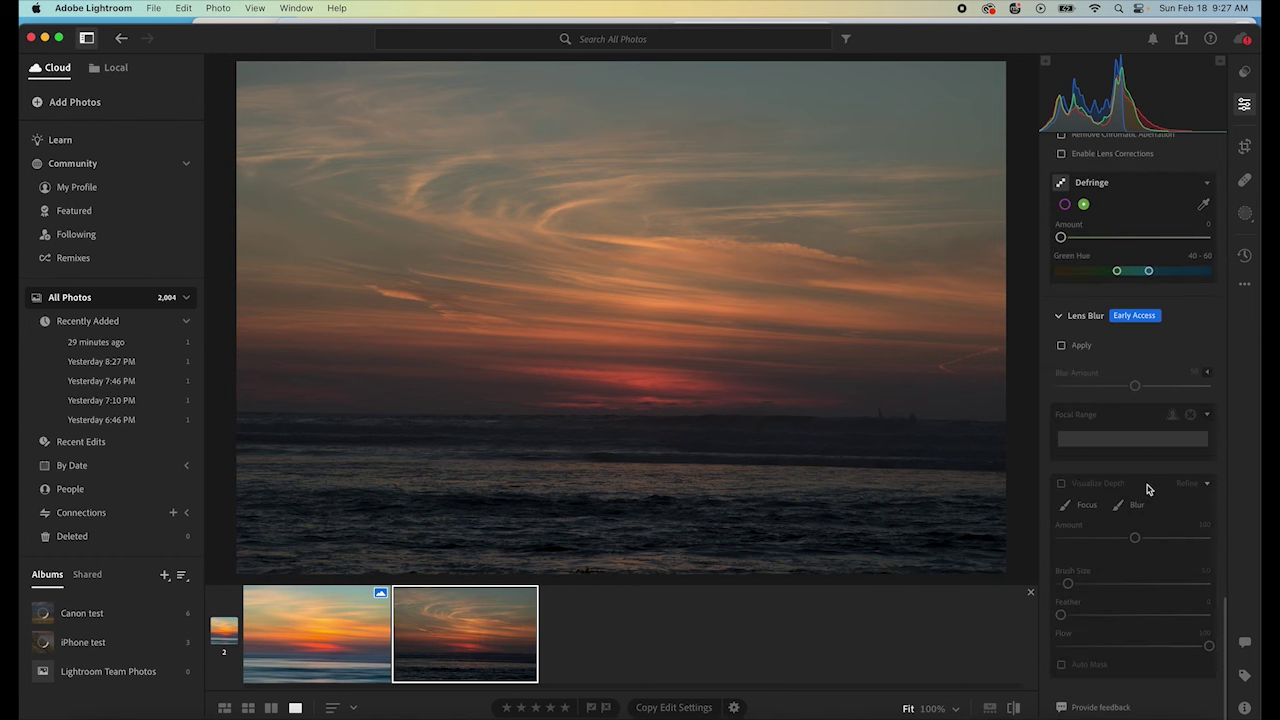
{"action": "scroll", "coordinate": [1103, 354], "scroll_direction": "up", "scroll_amount": 3}
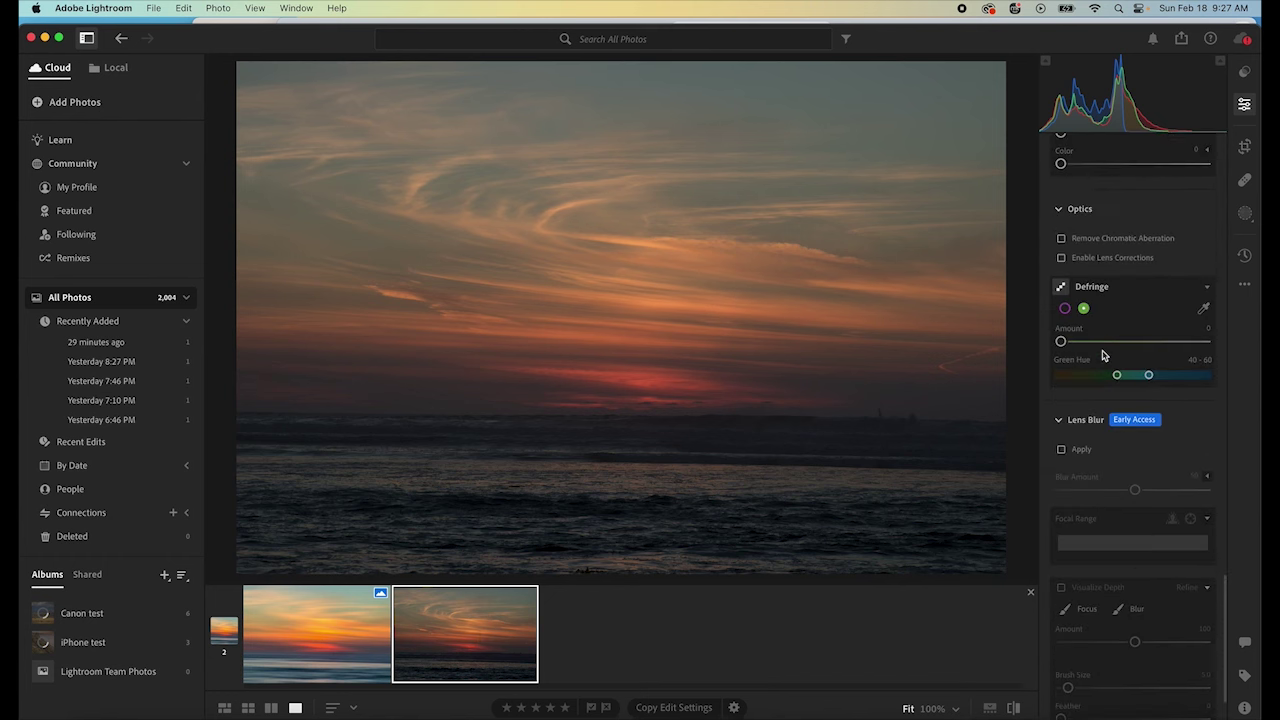
{"action": "left_click", "coordinate": [1061, 257]}
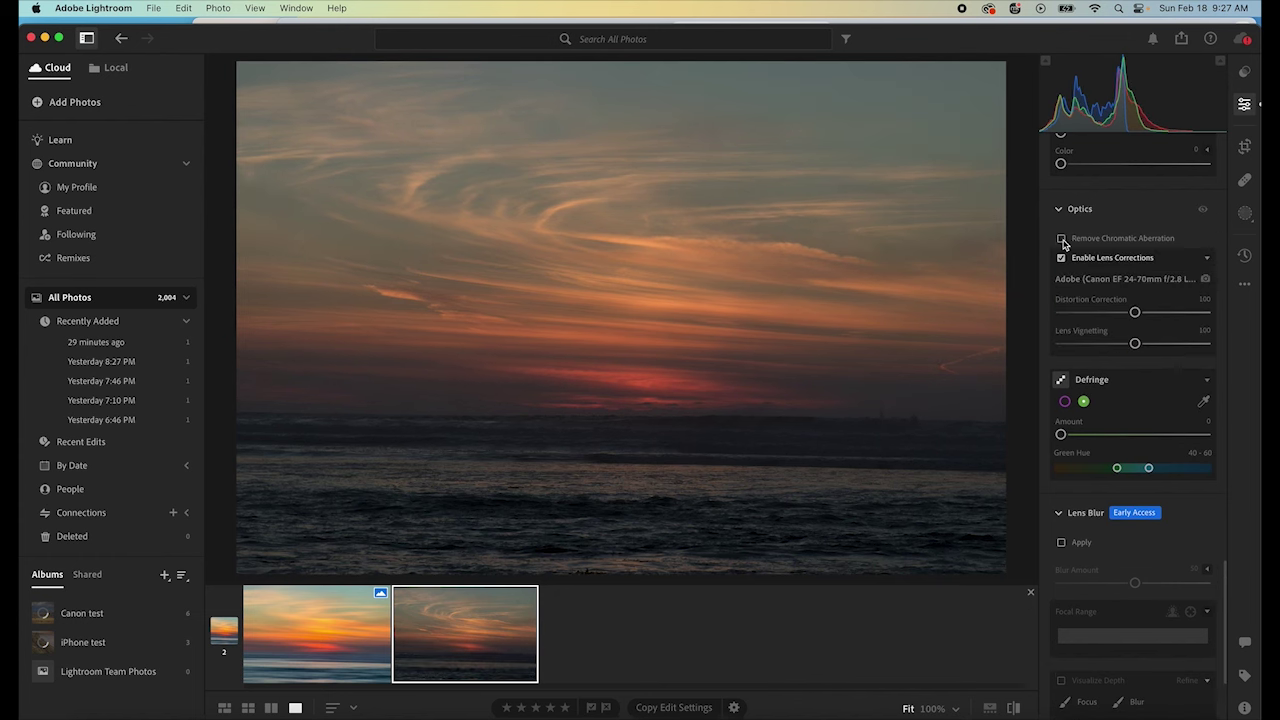
{"action": "left_click", "coordinate": [1062, 239]}
Apply Auto tone, then set Exposure to +0.71 and Saturation to +29.
{"action": "scroll", "coordinate": [1062, 245], "scroll_direction": "up", "scroll_amount": 10}
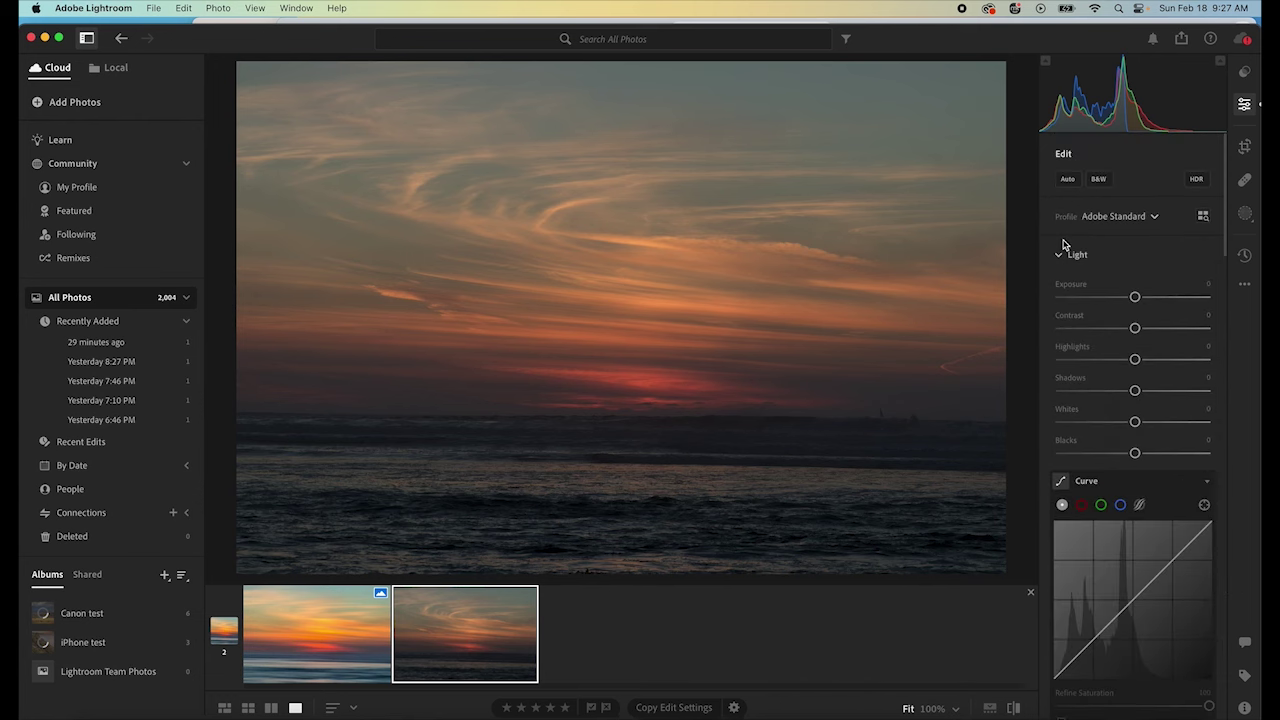
{"action": "left_click", "coordinate": [1067, 180]}
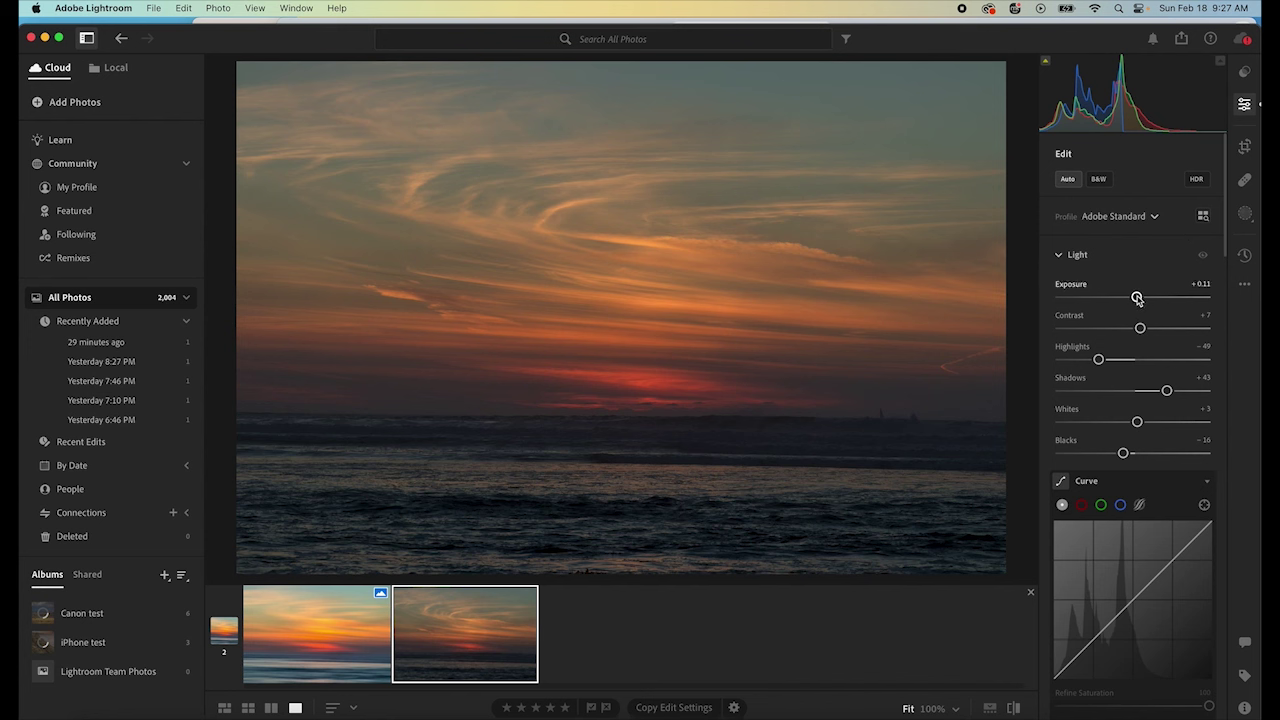
{"action": "left_click_drag", "start_coordinate": [1137, 298], "coordinate": [1145, 298]}
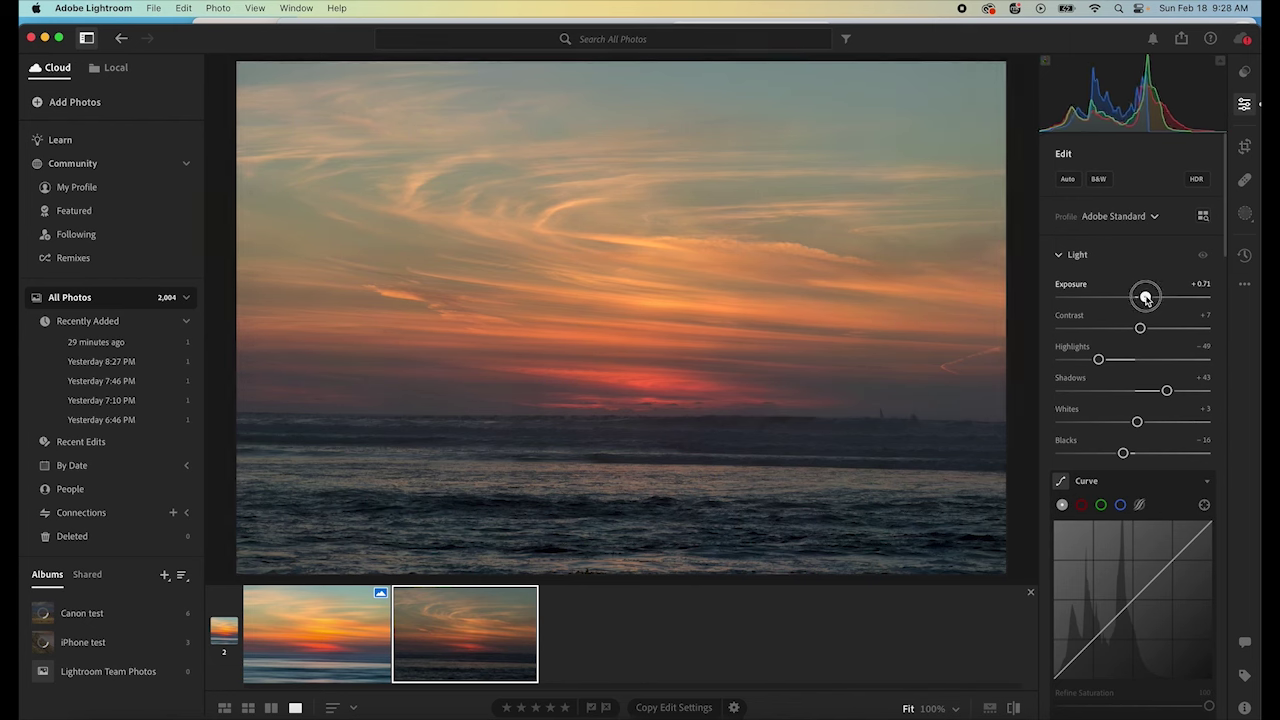
{"action": "scroll", "coordinate": [1147, 300], "scroll_direction": "down", "scroll_amount": 1}
{"action": "scroll", "coordinate": [1147, 300], "scroll_direction": "down", "scroll_amount": 10}
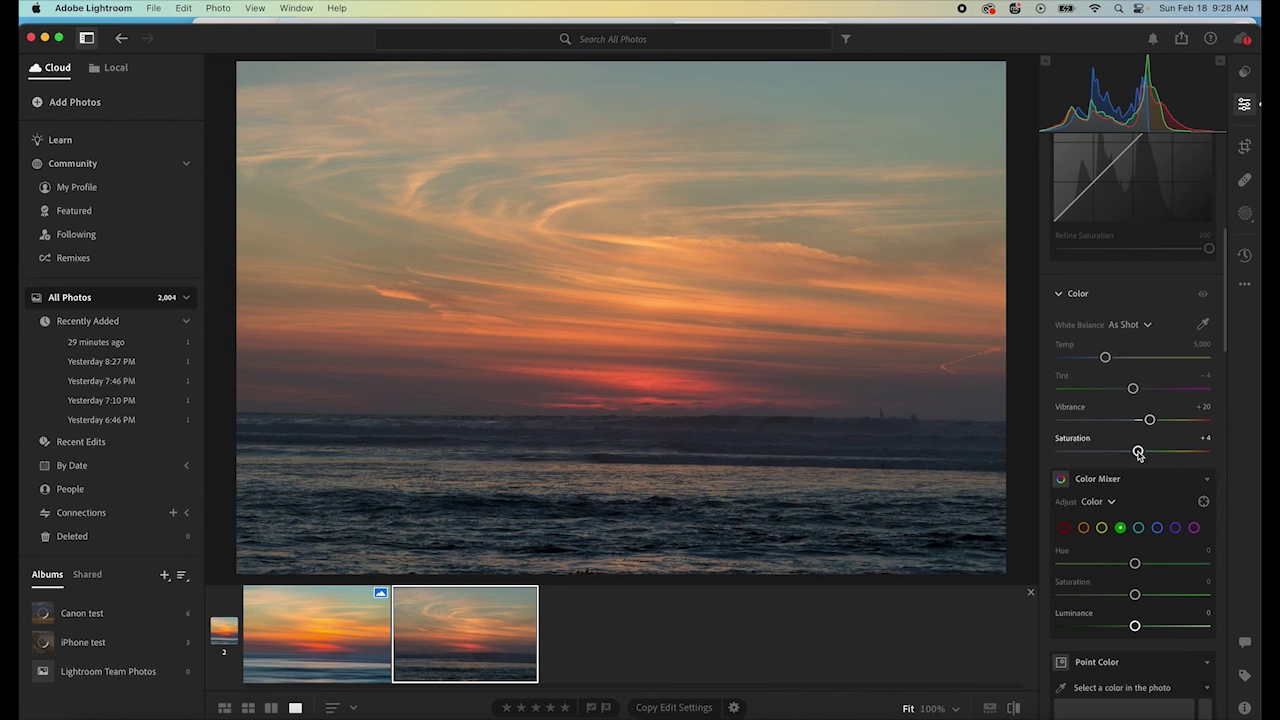
{"action": "left_click_drag", "start_coordinate": [1137, 450], "coordinate": [1156, 451]}
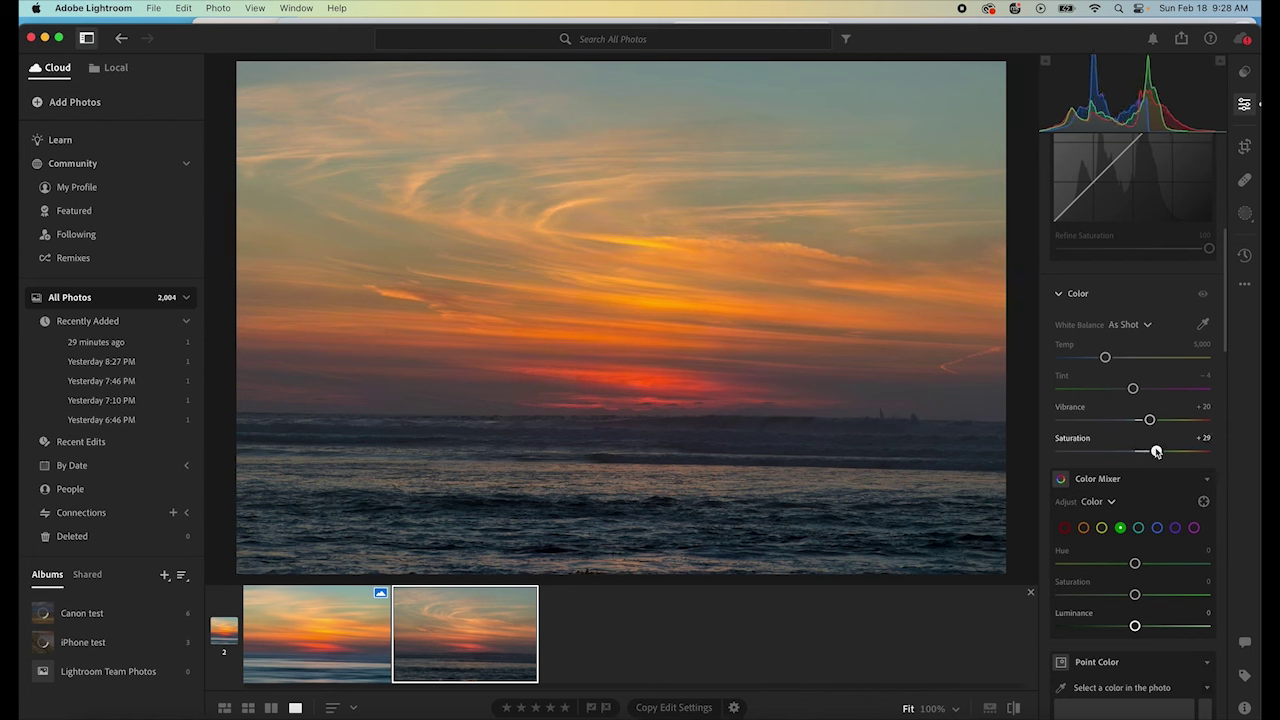
Add a Sky mask with Exposure +0.44, Contrast +20 and Highlights -64.
{"action": "left_click", "coordinate": [1245, 215]}
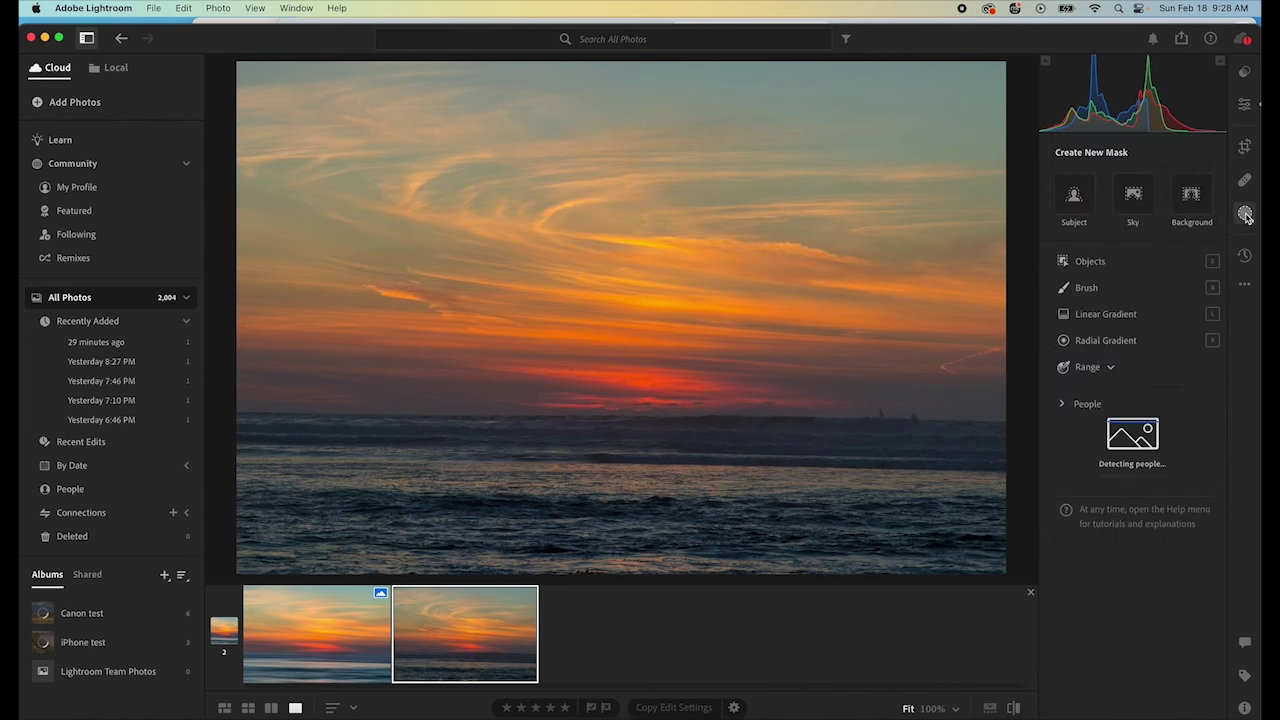
{"action": "left_click", "coordinate": [1142, 203]}
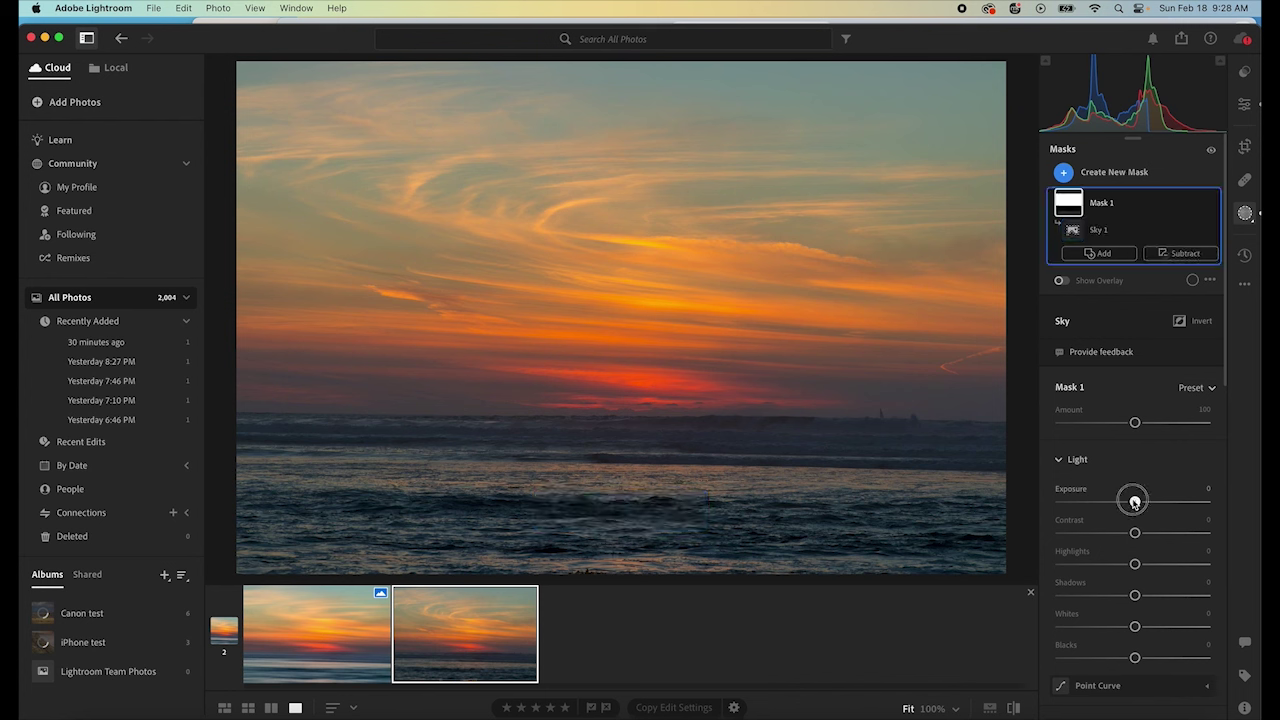
{"action": "left_click_drag", "start_coordinate": [1134, 502], "coordinate": [1143, 504]}
{"action": "left_click_drag", "start_coordinate": [1136, 564], "coordinate": [1150, 532]}
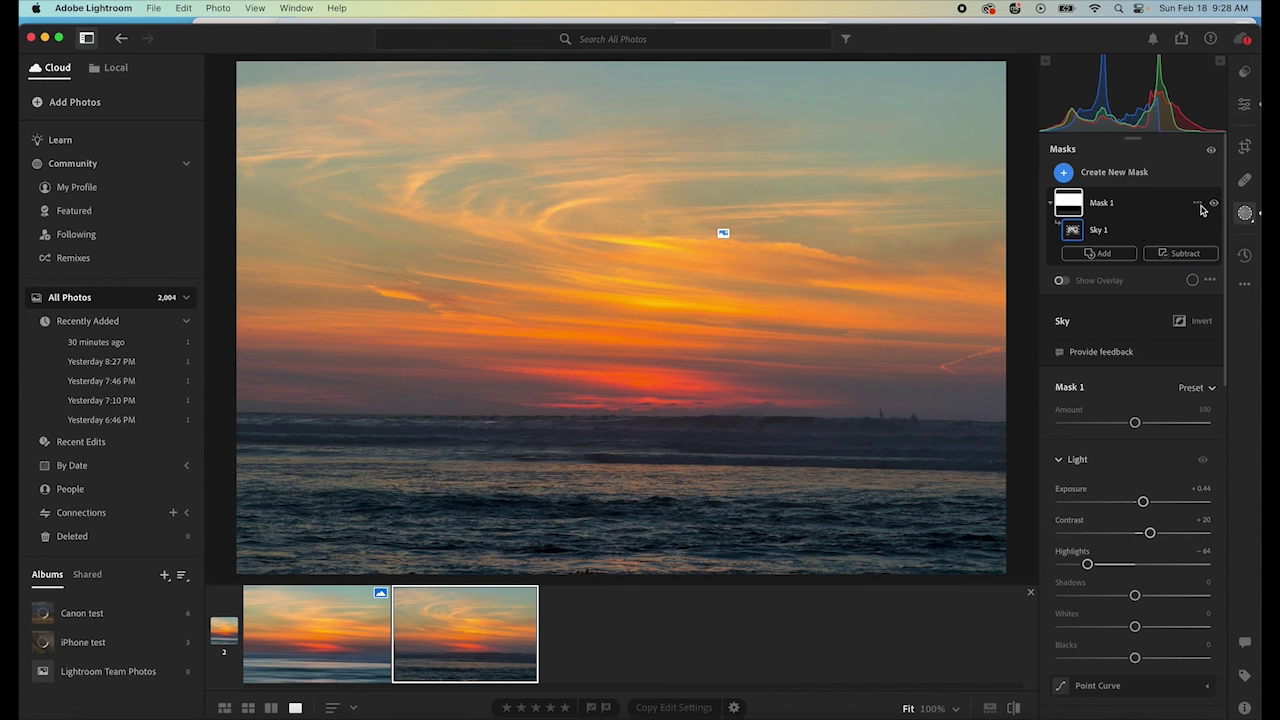
Duplicate and invert the sky mask, then give the water Exposure +0.60 and Whites +39.
{"action": "left_click", "coordinate": [1197, 205]}
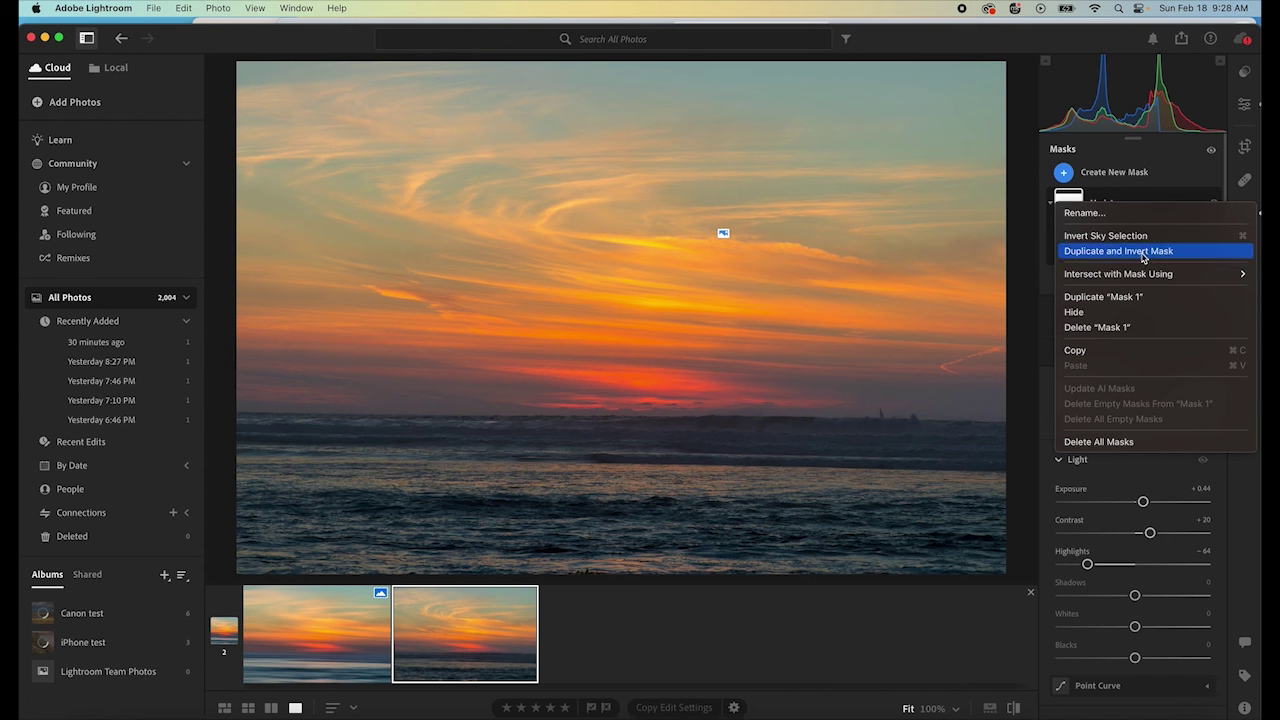
{"action": "left_click", "coordinate": [1143, 251]}
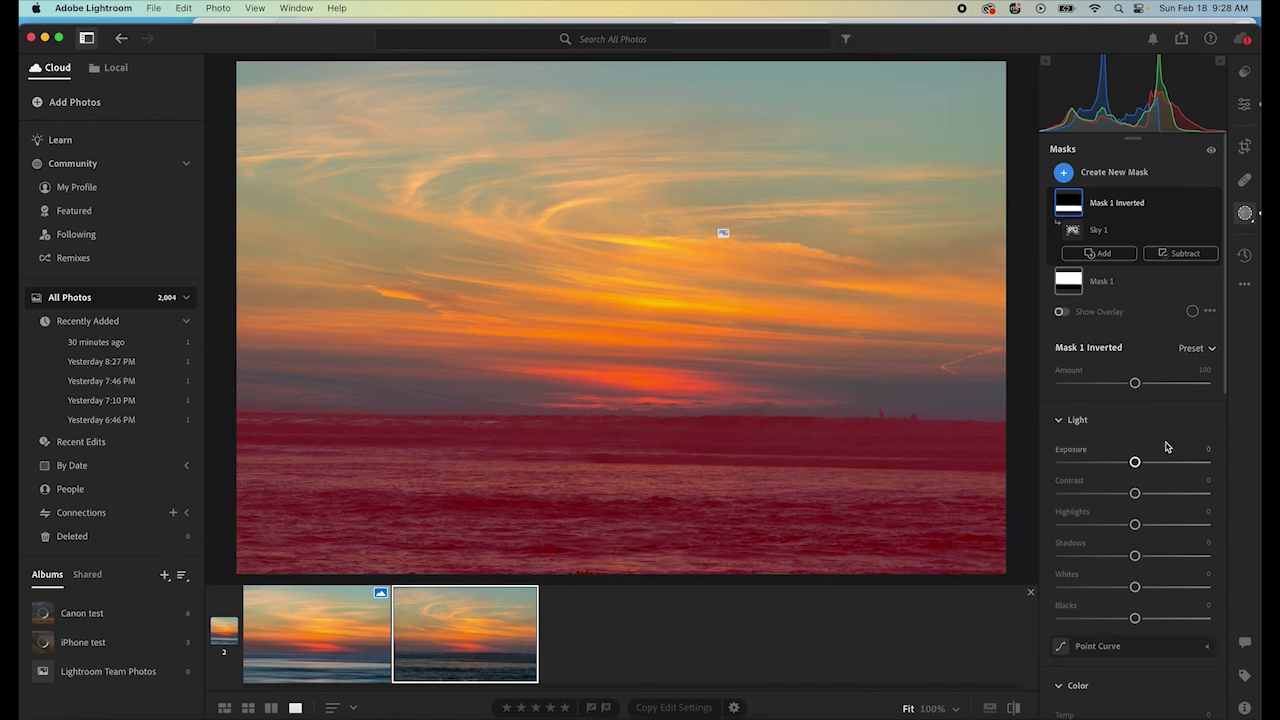
{"action": "left_click_drag", "start_coordinate": [1135, 462], "coordinate": [1147, 461]}
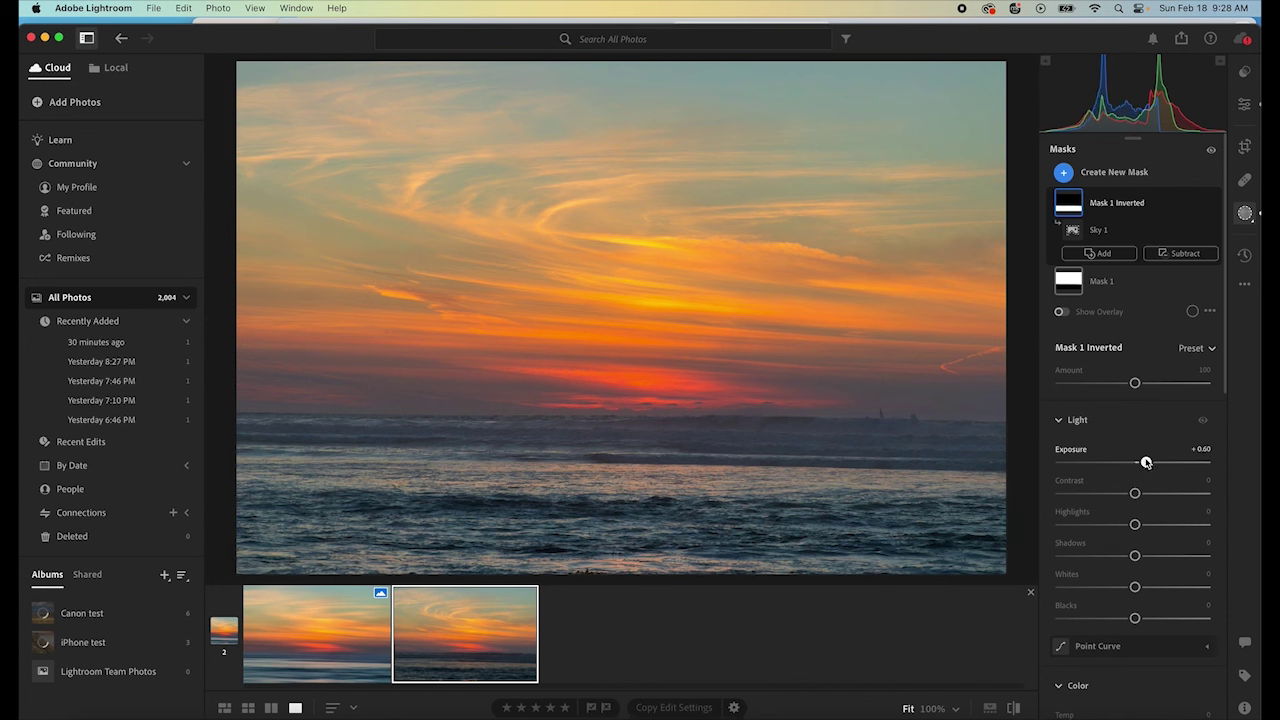
{"action": "left_click_drag", "start_coordinate": [1135, 588], "coordinate": [1164, 587]}
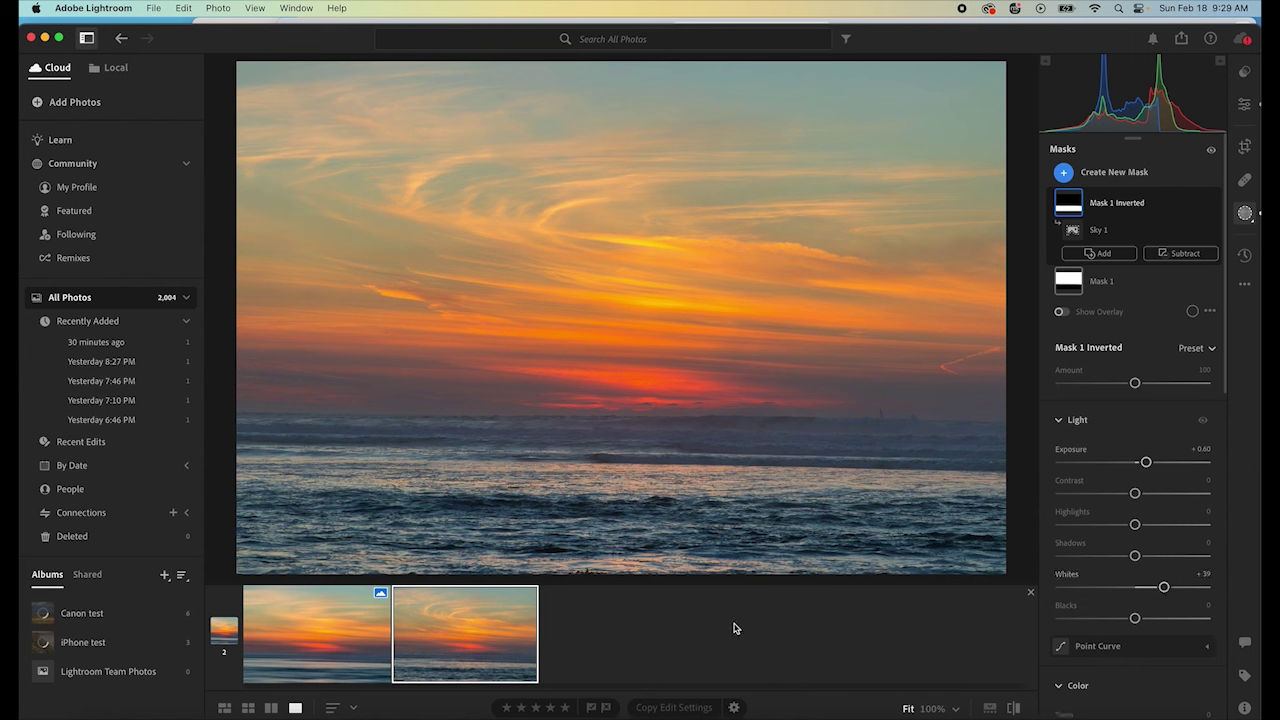
Send the sunset photo from the filmstrip to Photoshop with Edit in Photoshop.
{"action": "right_click", "coordinate": [478, 639]}
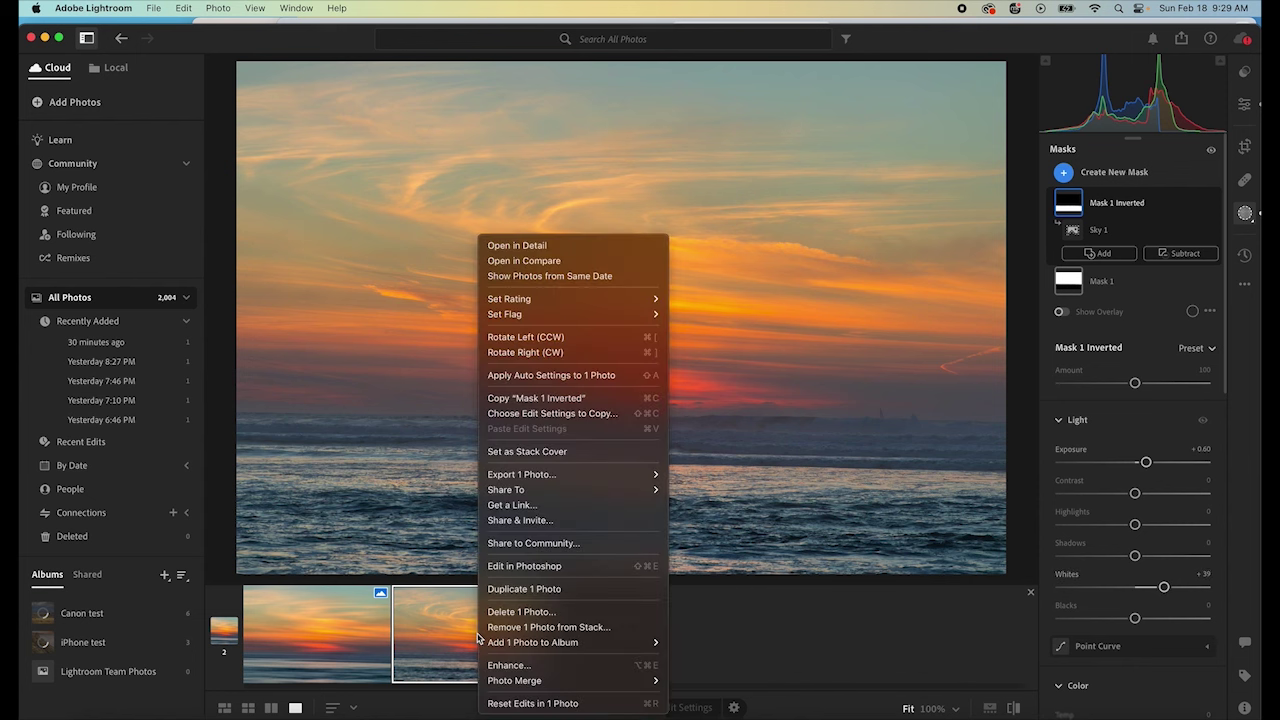
{"action": "left_click", "coordinate": [527, 568]}
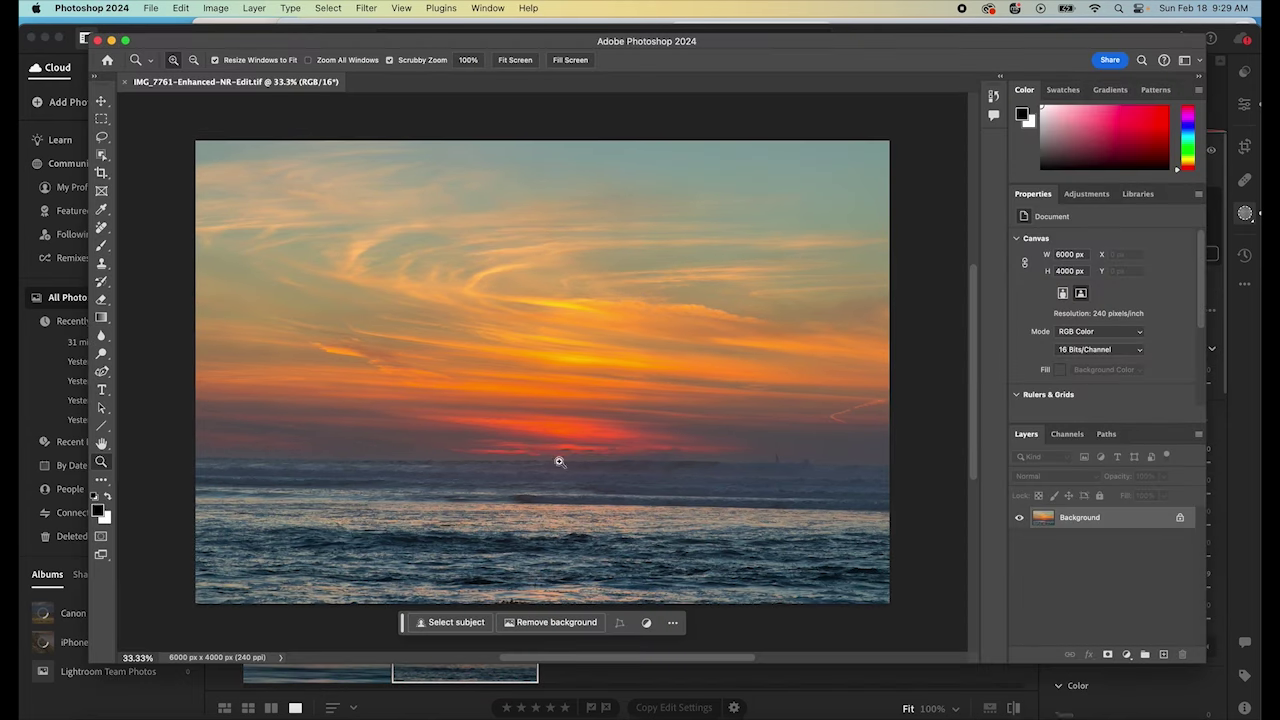
Start a Path Blur from Filter > Blur Gallery on the seascape.
{"action": "left_click", "coordinate": [366, 9]}
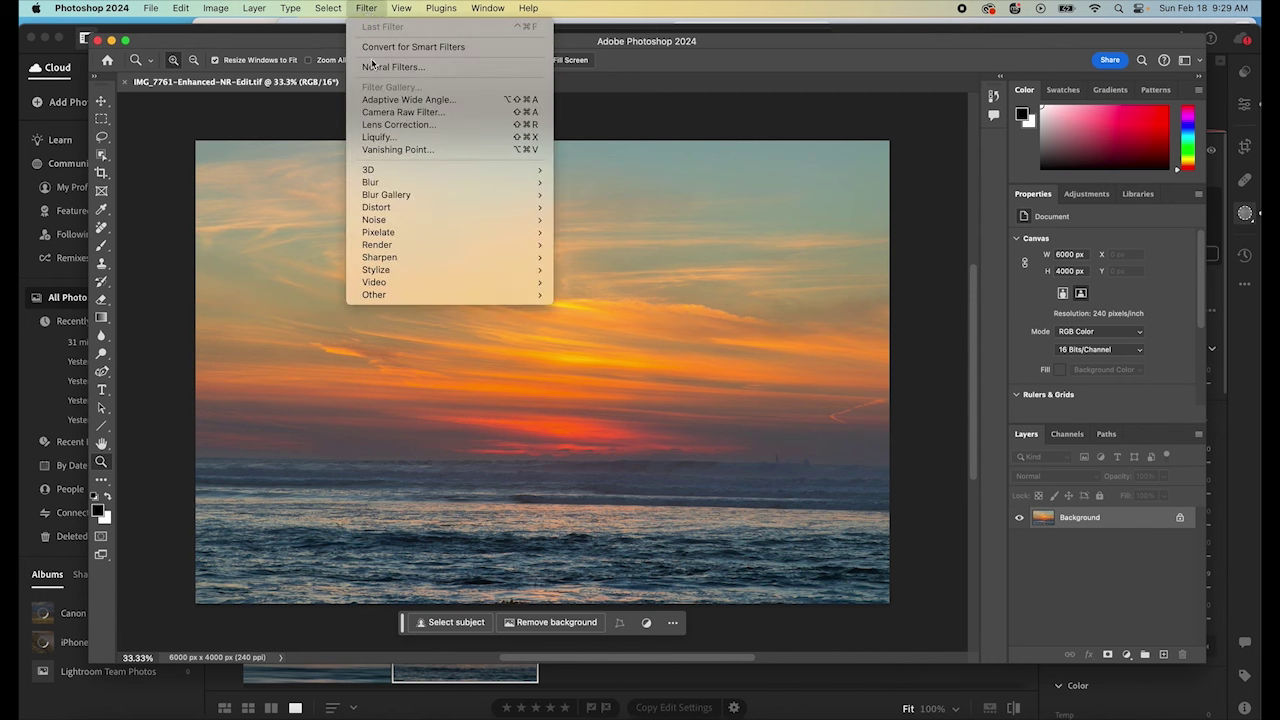
{"action": "mouse_move", "coordinate": [384, 197]}
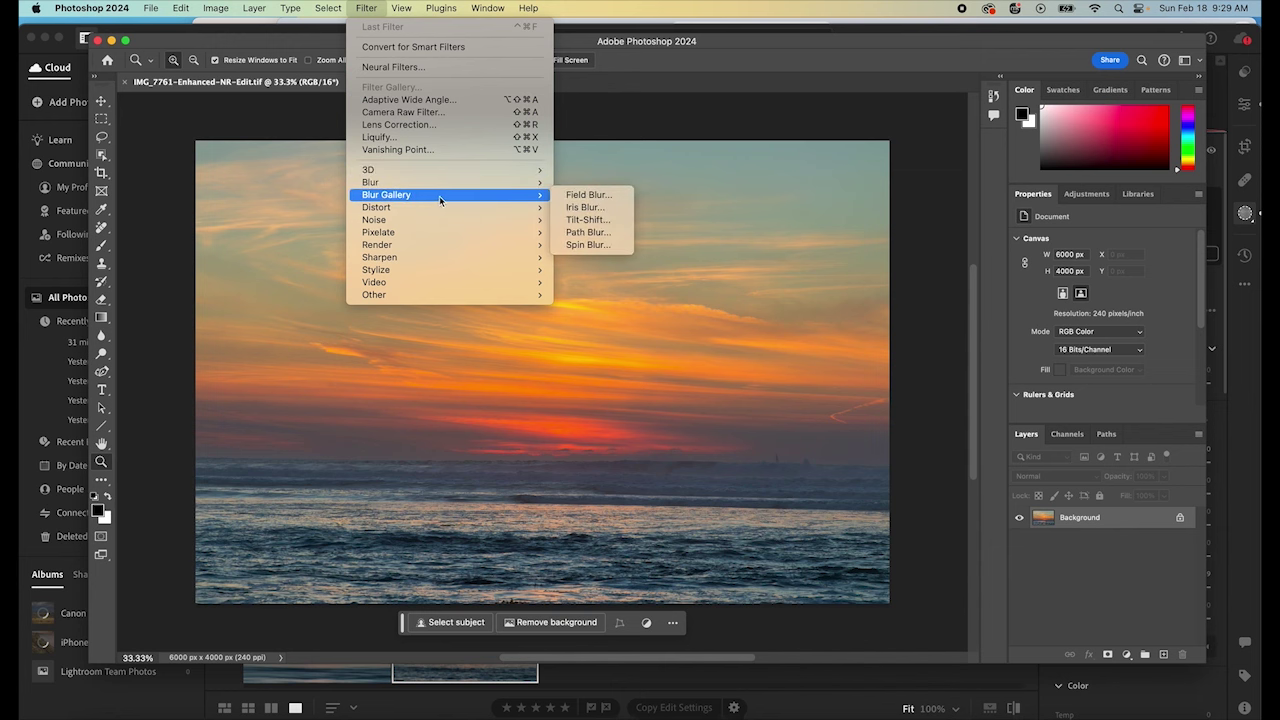
{"action": "left_click", "coordinate": [580, 233]}
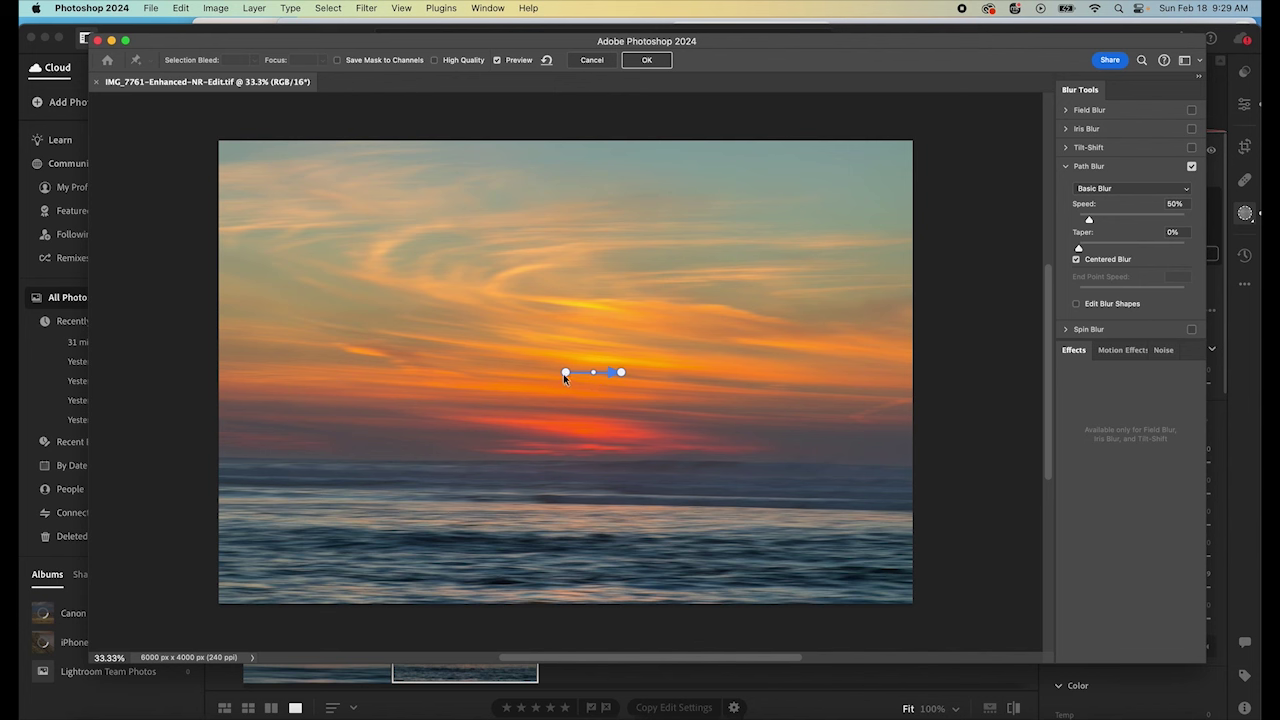
Reposition the blur path's endpoints so the arrow runs level along the horizon.
{"action": "left_click_drag", "start_coordinate": [565, 372], "coordinate": [394, 454]}
{"action": "left_click", "coordinate": [620, 374]}
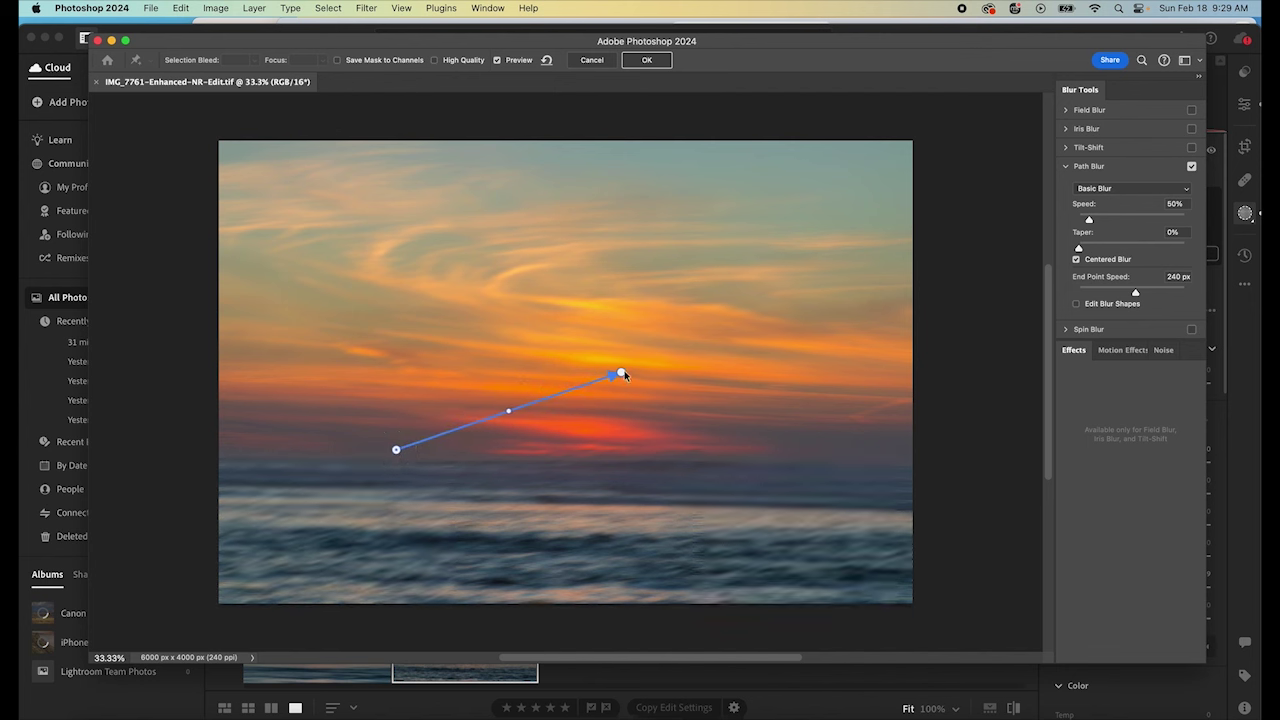
{"action": "left_click_drag", "start_coordinate": [620, 374], "coordinate": [731, 457]}
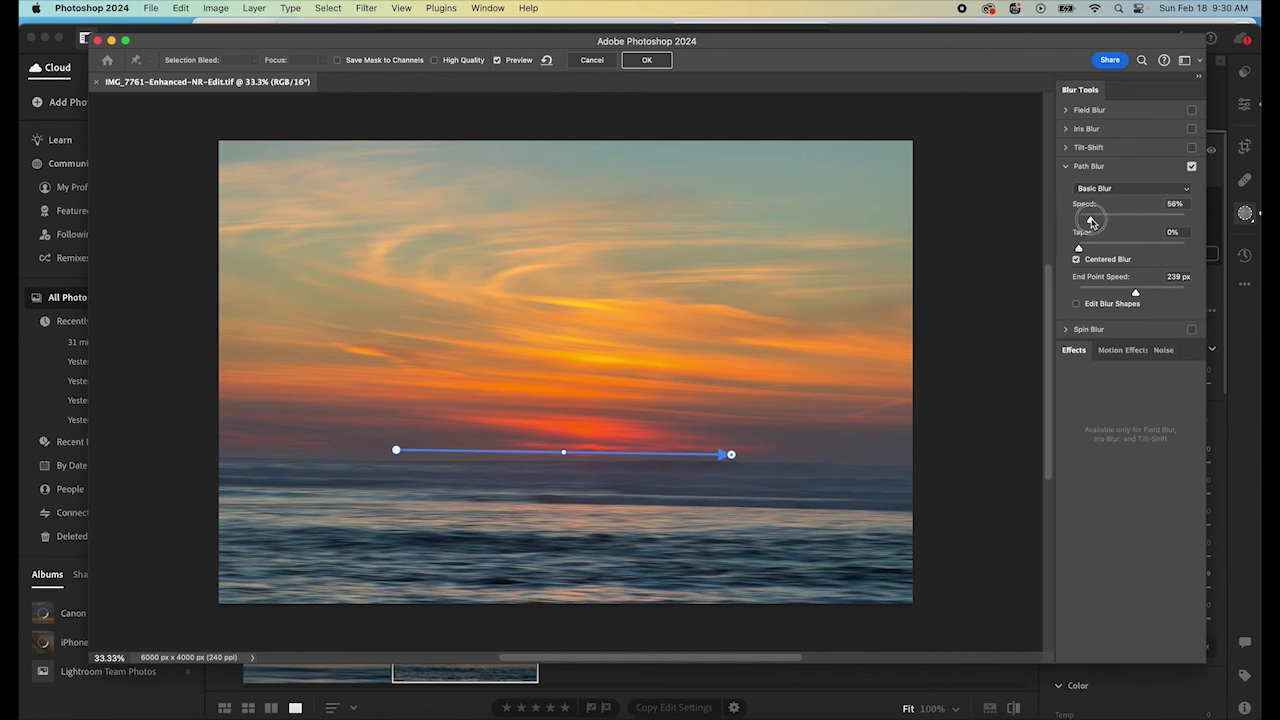
Set the Path Blur Speed to 500% and End Point Speed to 227 px.
{"action": "left_click_drag", "start_coordinate": [1090, 220], "coordinate": [1200, 224]}
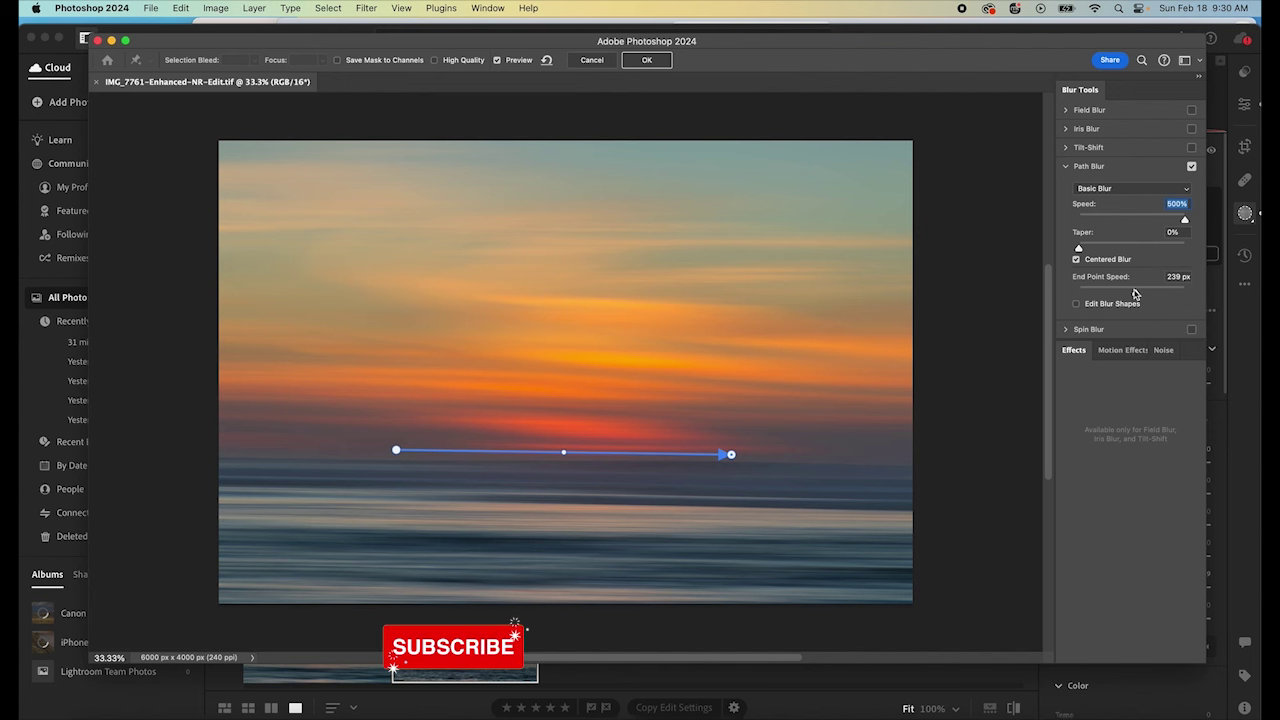
{"action": "left_click", "coordinate": [1089, 292]}
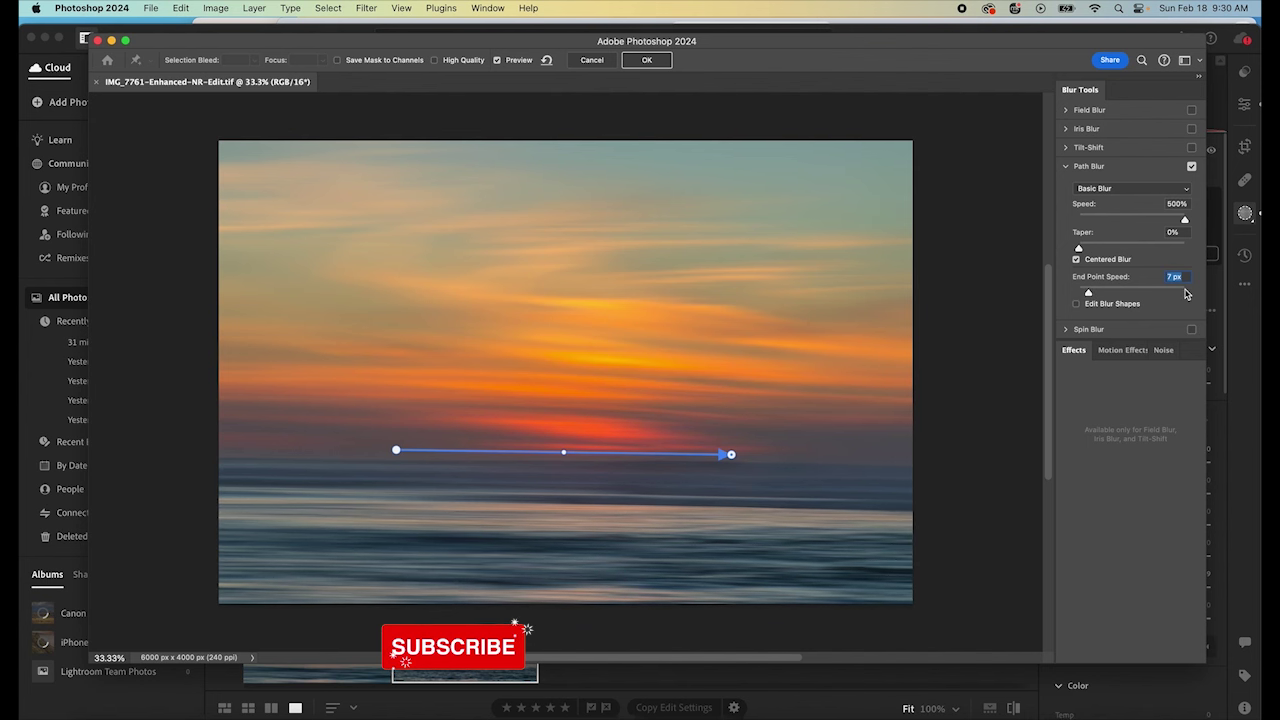
{"action": "left_click_drag", "start_coordinate": [1089, 292], "coordinate": [1179, 292]}
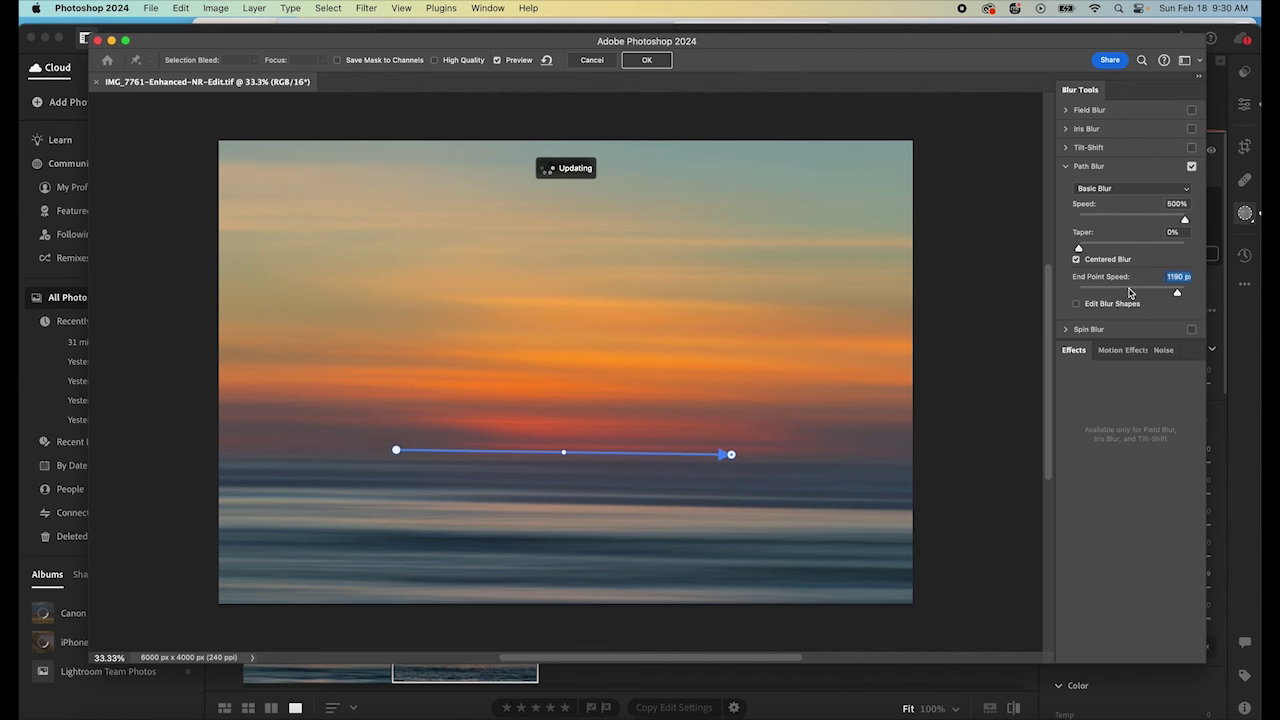
{"action": "left_click", "coordinate": [1130, 292]}
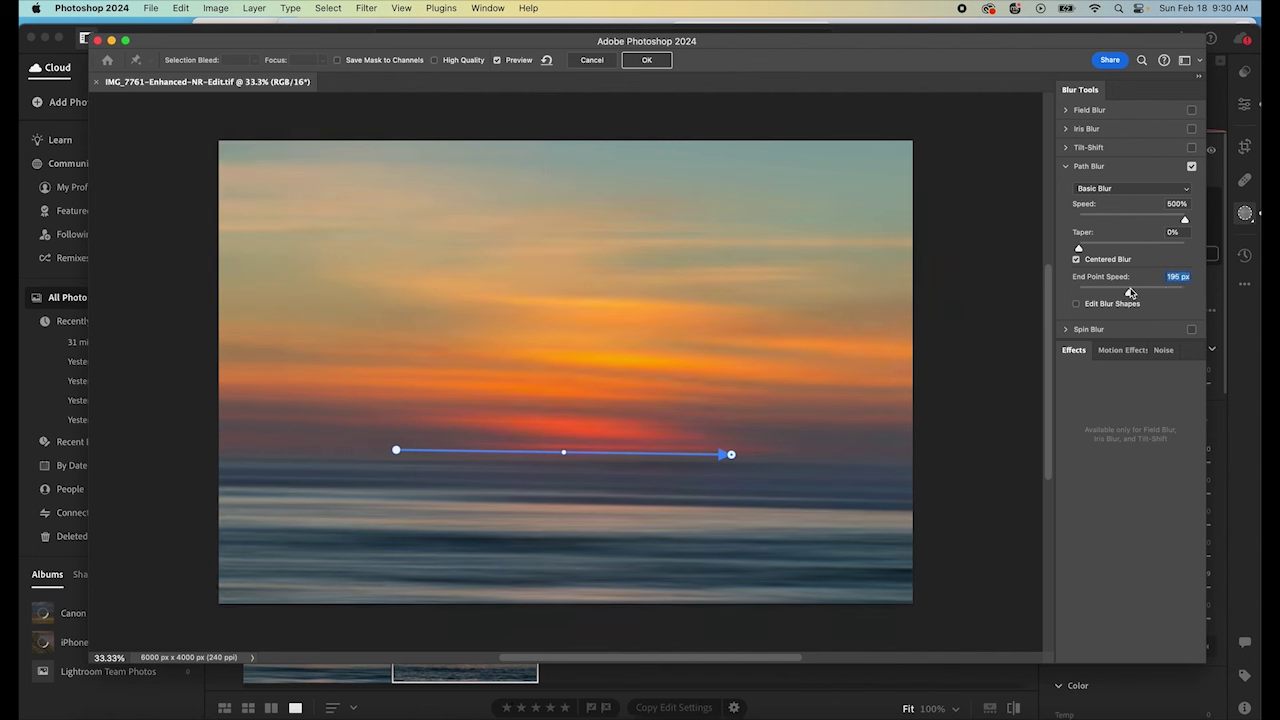
{"action": "left_click", "coordinate": [1134, 293]}
Apply the path blur, then close the document and save the changes.
{"action": "left_click", "coordinate": [646, 62]}
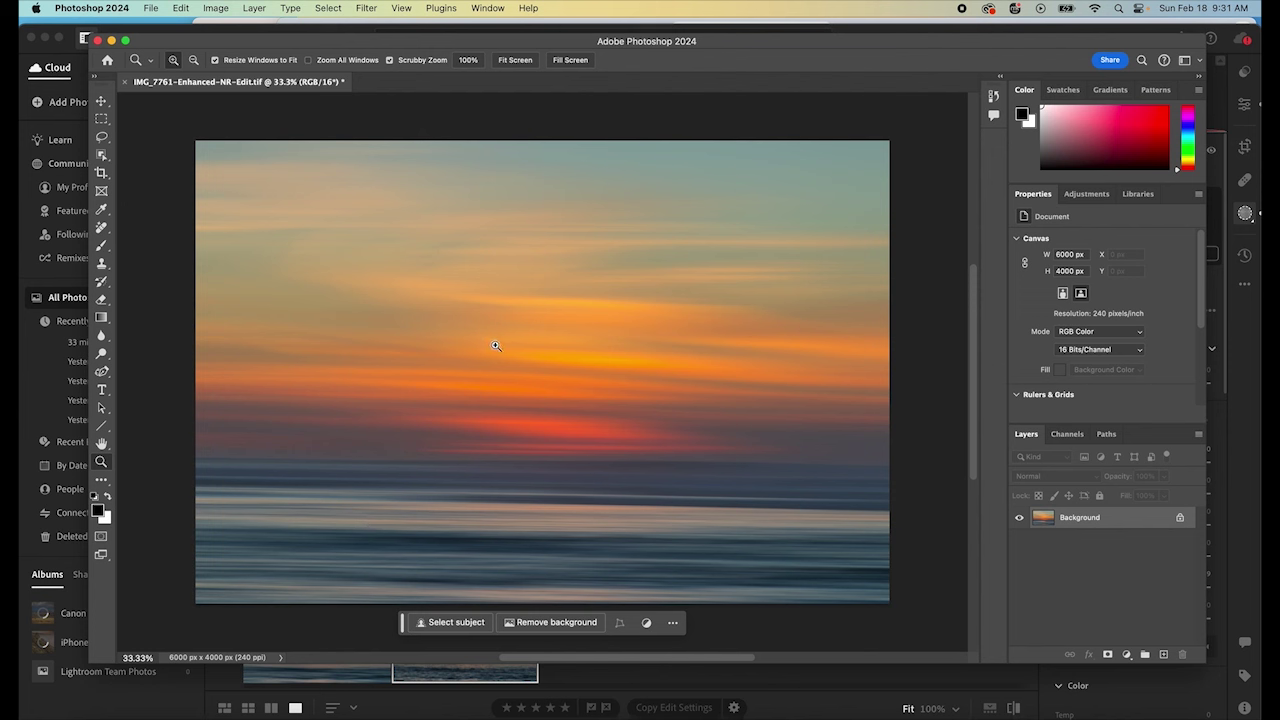
{"action": "left_click", "coordinate": [125, 82]}
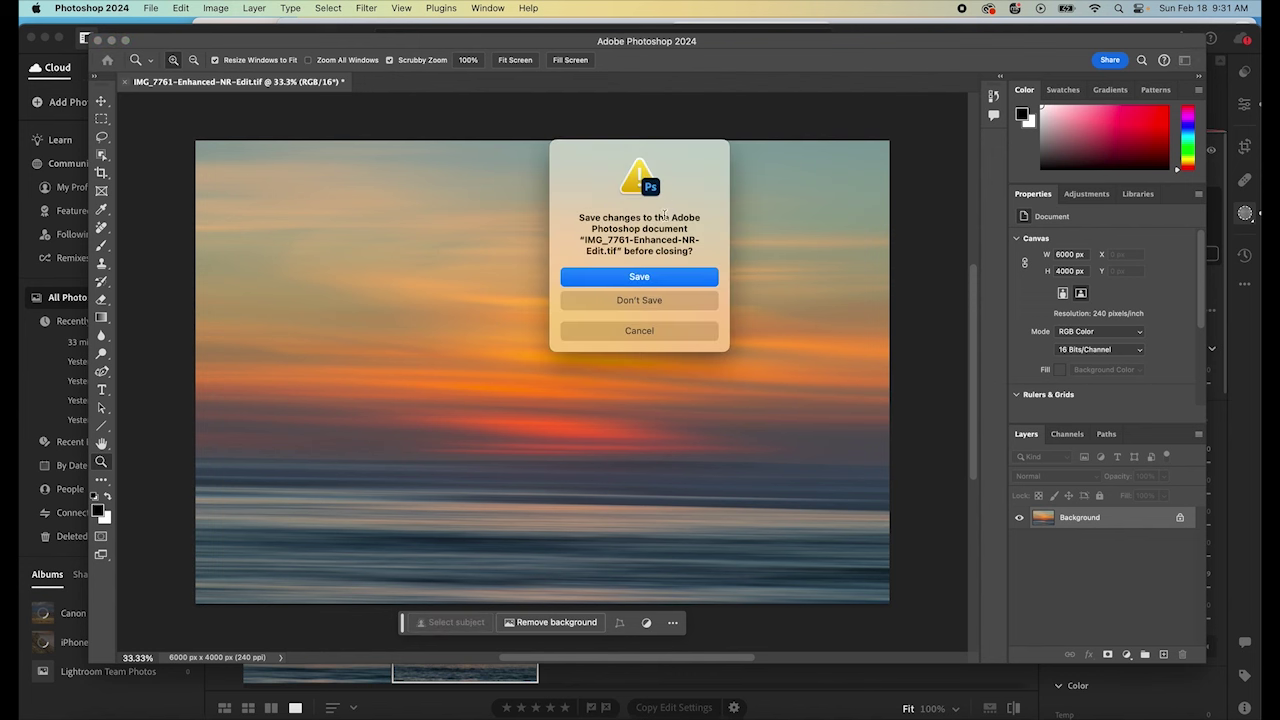
{"action": "left_click", "coordinate": [613, 278]}
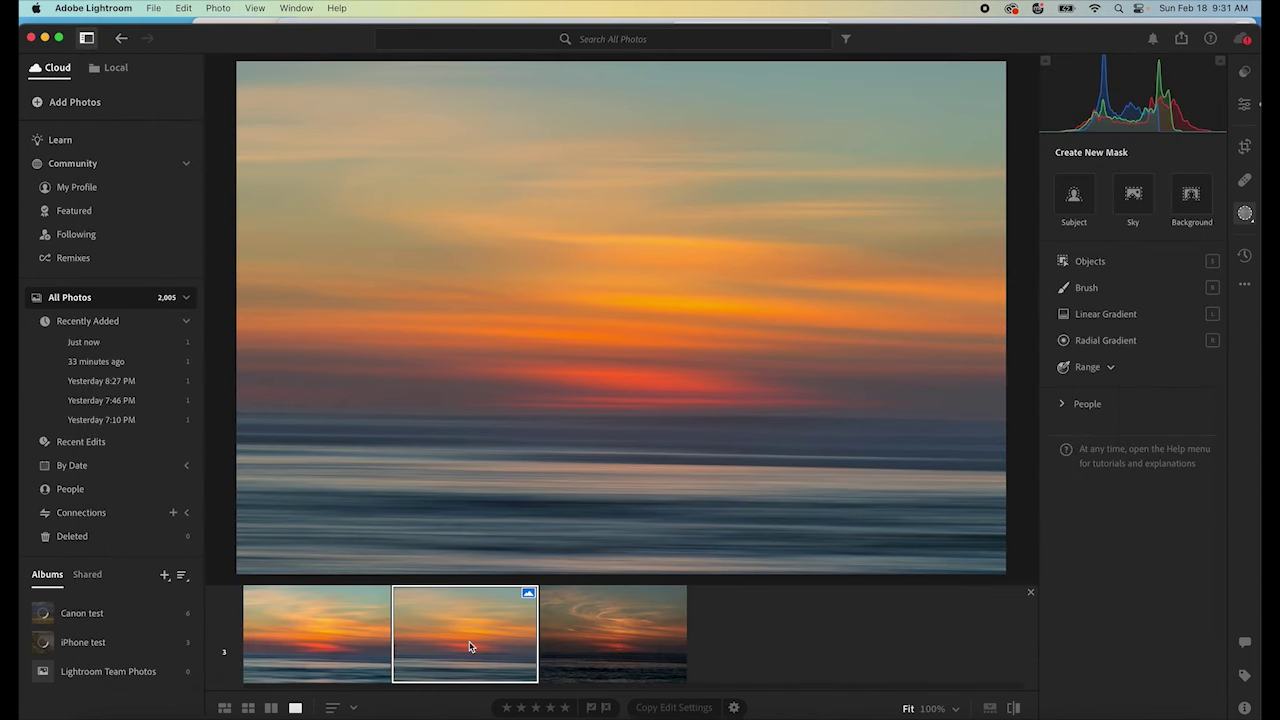
Apply Auto light to the blurred photo, then set Exposure +0.23 and Whites +22.
{"action": "left_click", "coordinate": [1241, 105]}
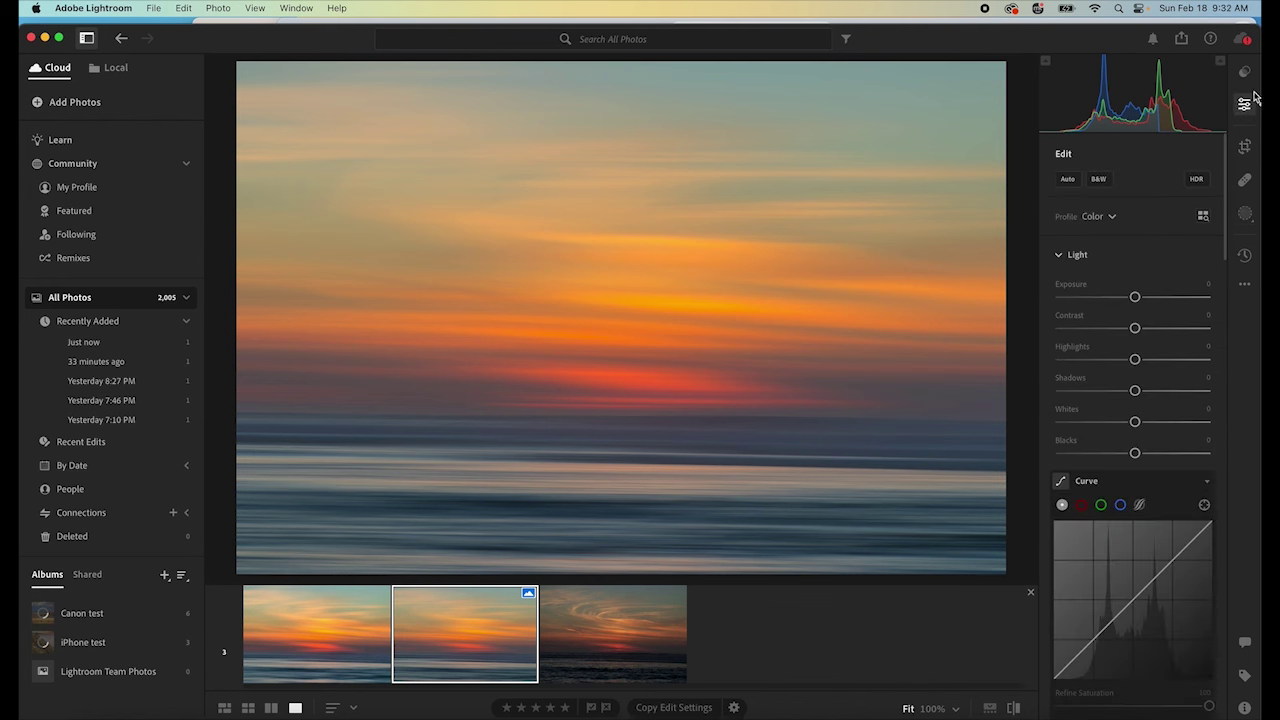
{"action": "left_click", "coordinate": [1067, 181]}
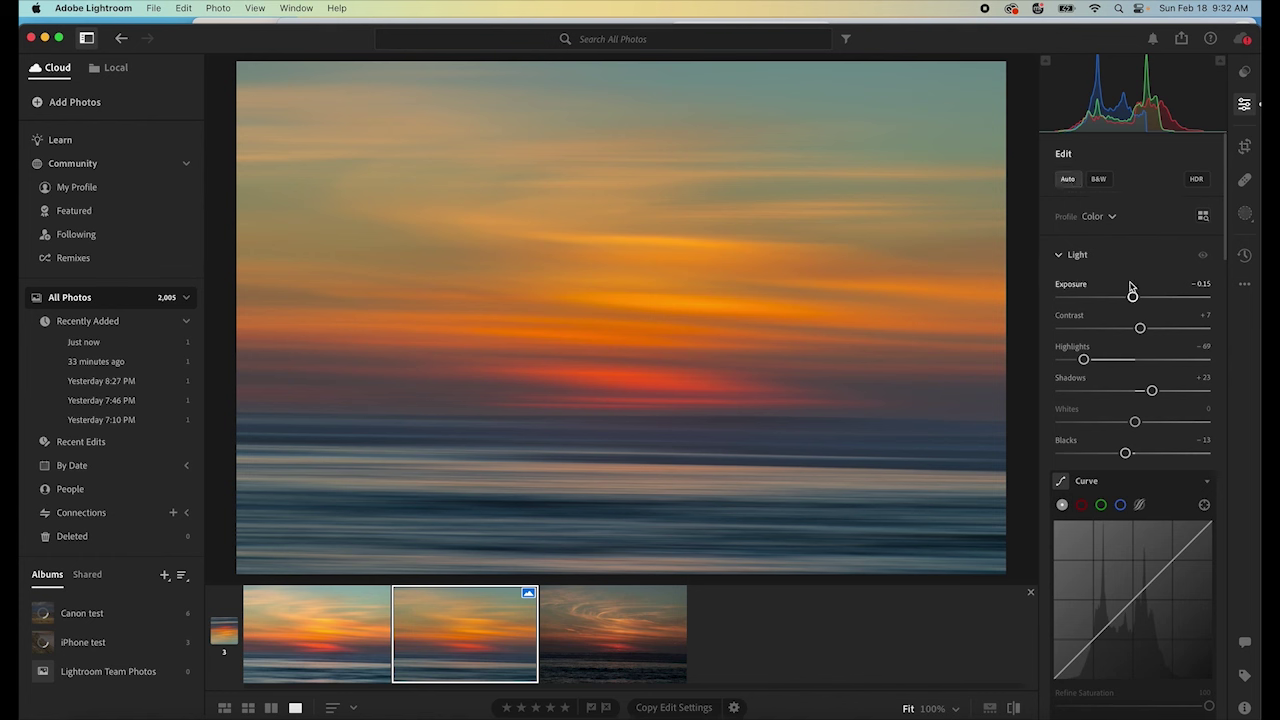
{"action": "left_click_drag", "start_coordinate": [1132, 300], "coordinate": [1138, 298]}
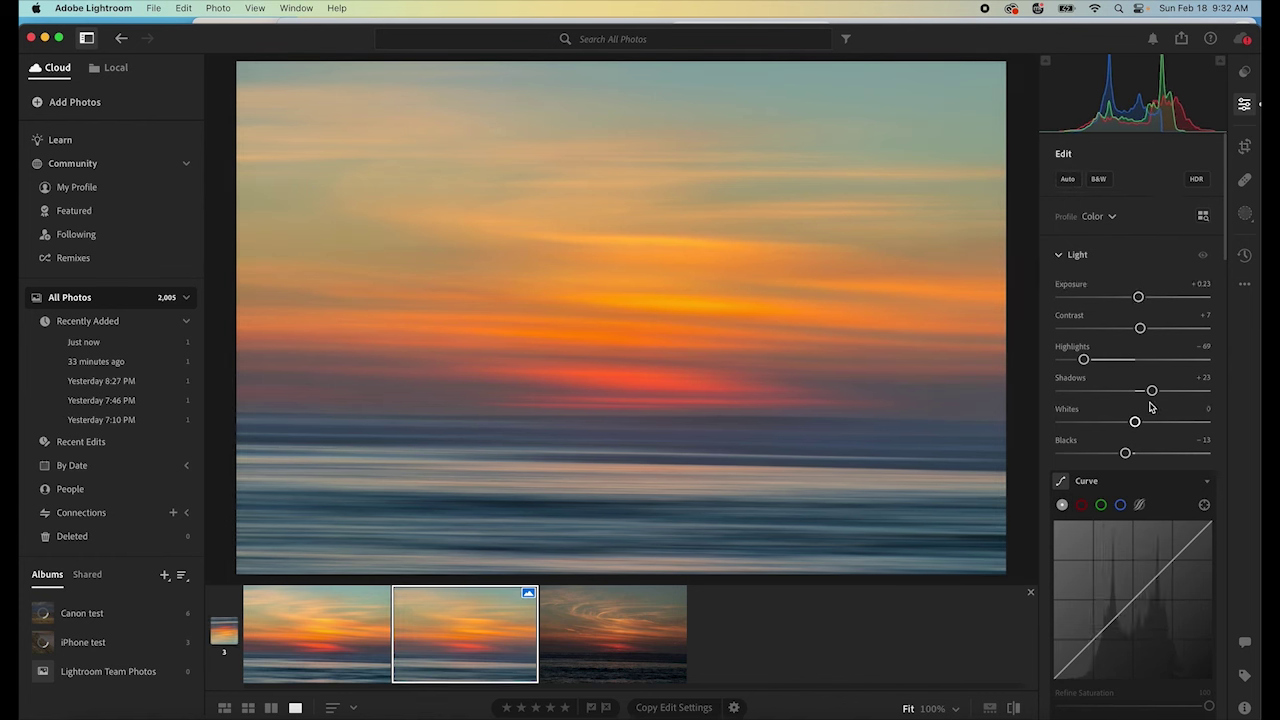
{"action": "left_click_drag", "start_coordinate": [1135, 422], "coordinate": [1110, 457]}
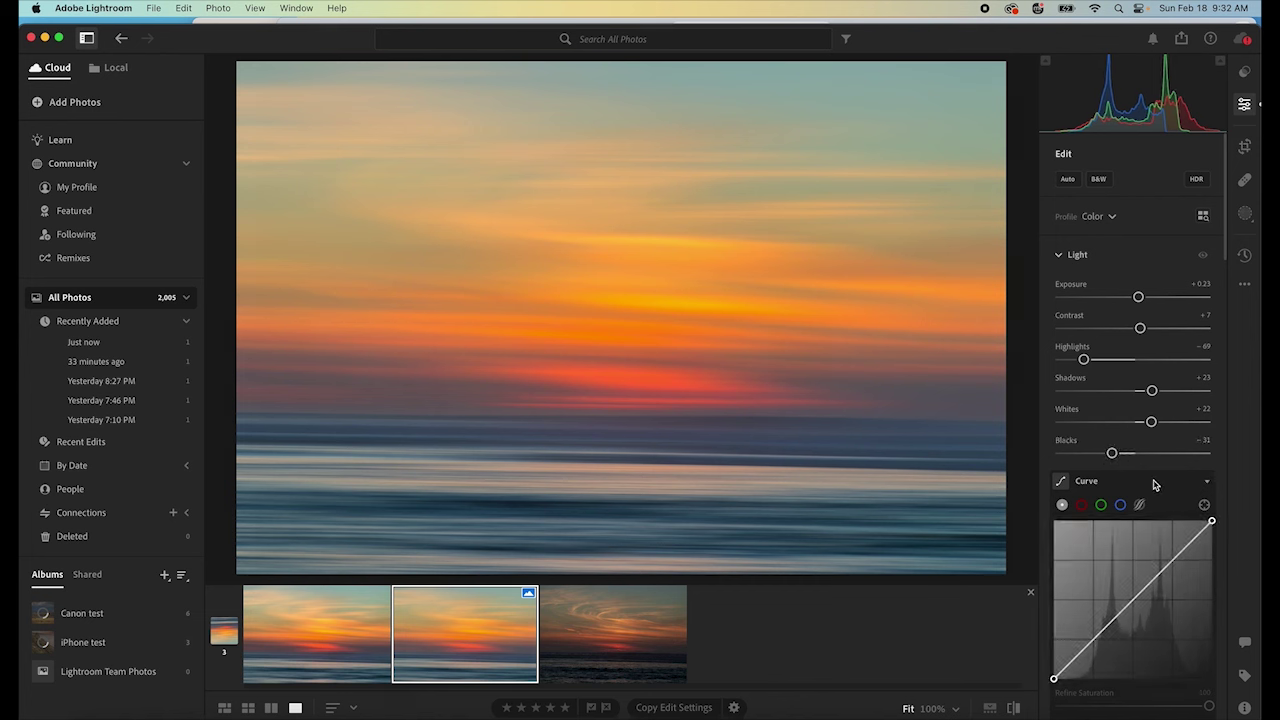
Lower the Color panel's Temp slider to −3, giving a cooler Custom white balance.
{"action": "scroll", "coordinate": [1153, 484], "scroll_direction": "down", "scroll_amount": 5}
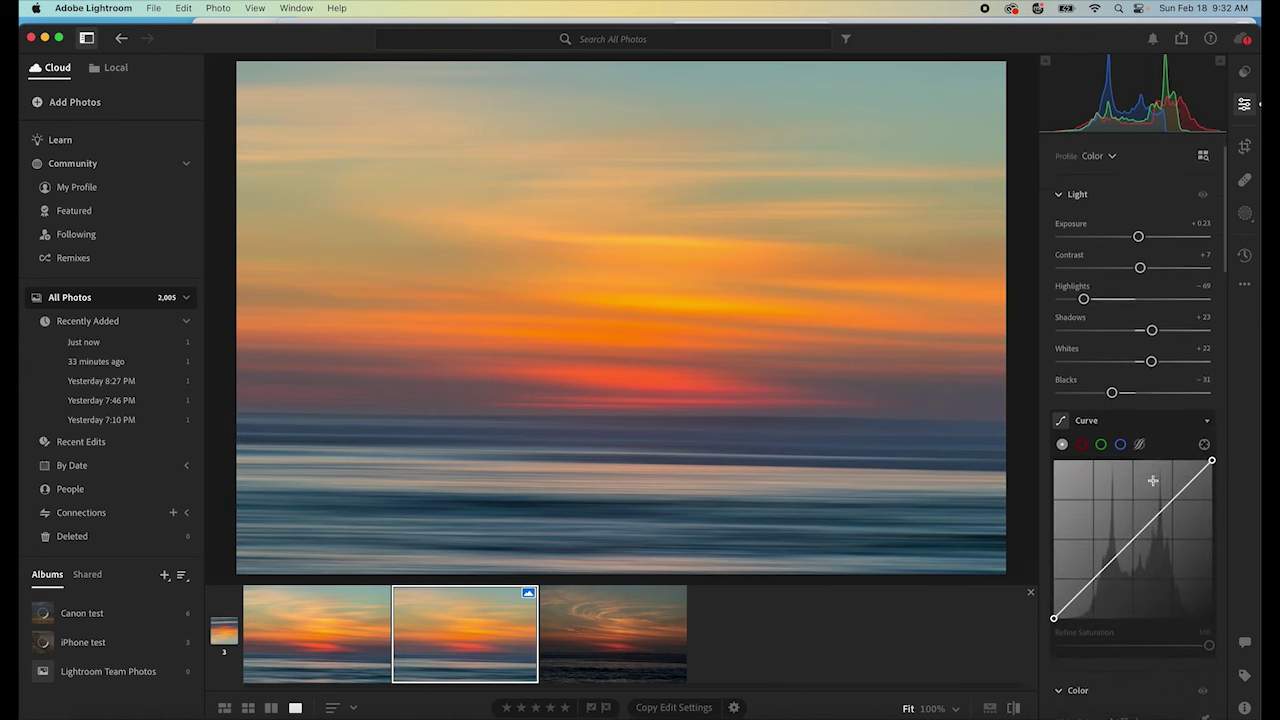
{"action": "scroll", "coordinate": [1153, 480], "scroll_direction": "down", "scroll_amount": 4}
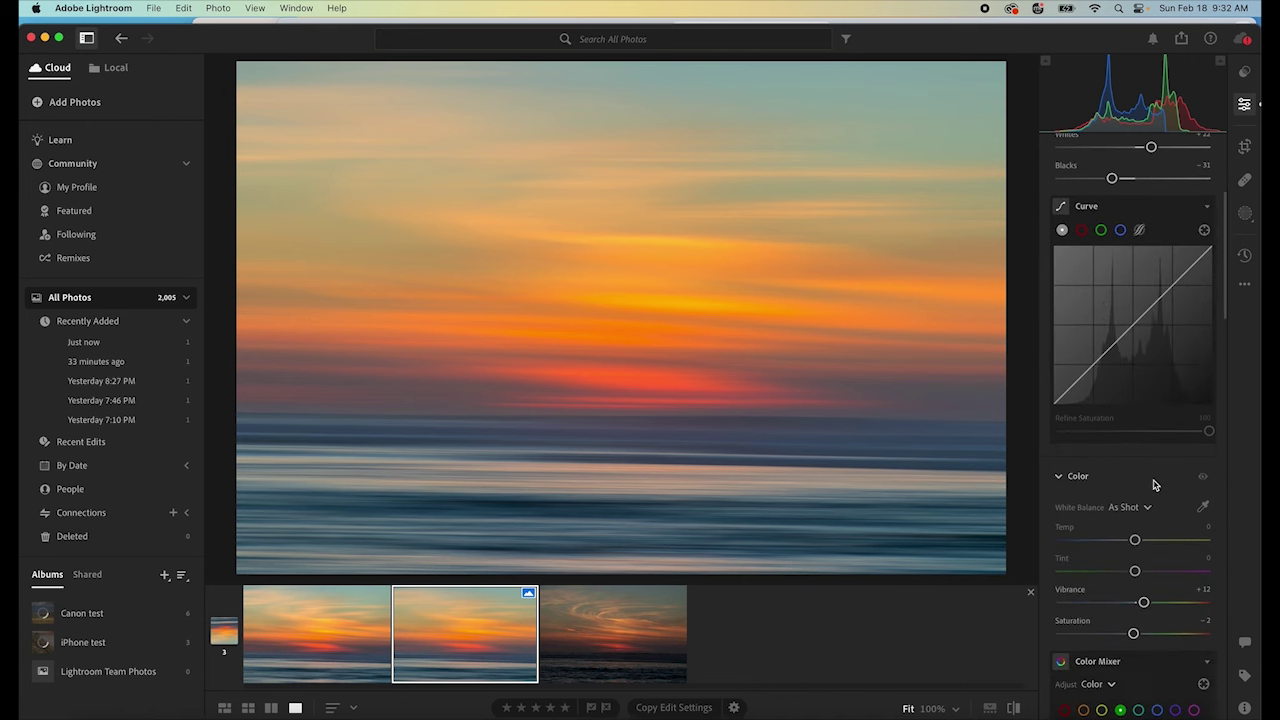
{"action": "scroll", "coordinate": [1153, 484], "scroll_direction": "down", "scroll_amount": 3}
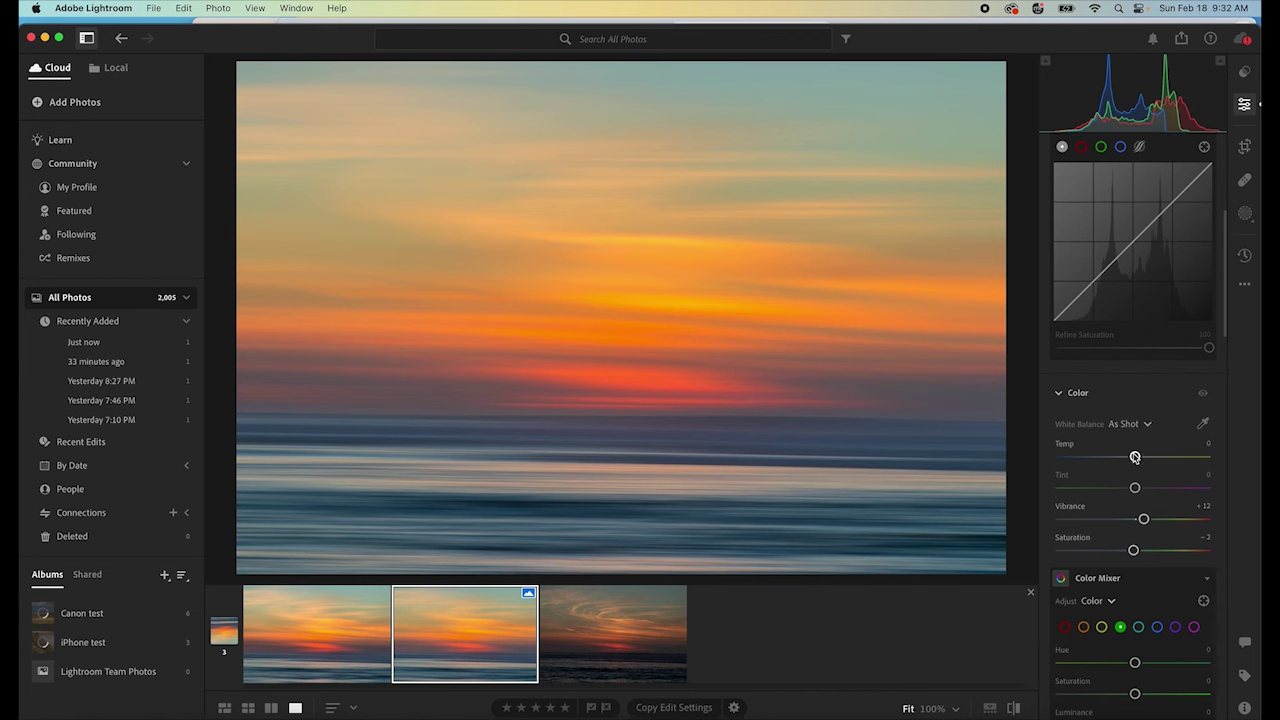
{"action": "mouse_move", "coordinate": [1134, 456]}
{"action": "left_mouse_down"}
{"action": "mouse_move", "coordinate": [1115, 458]}
{"action": "mouse_move", "coordinate": [1133, 457]}
{"action": "left_mouse_up"}
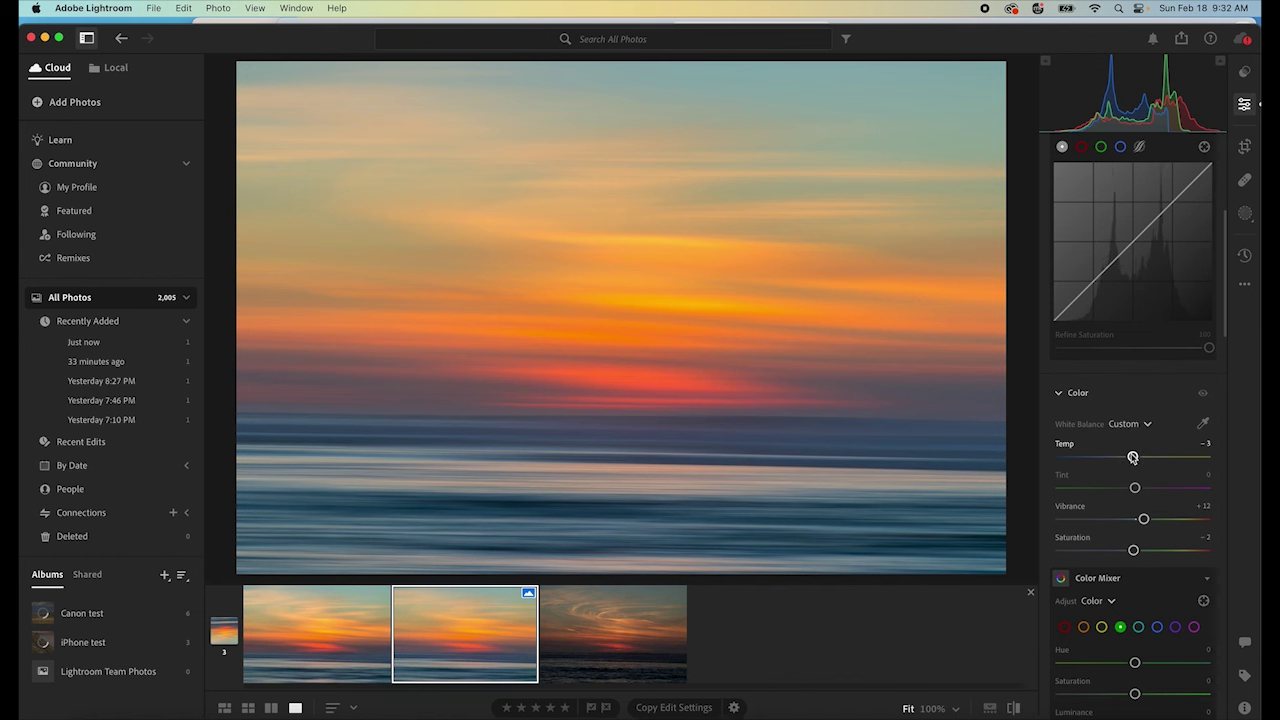
{"action": "scroll", "coordinate": [1138, 392], "scroll_direction": "up", "scroll_amount": 5}
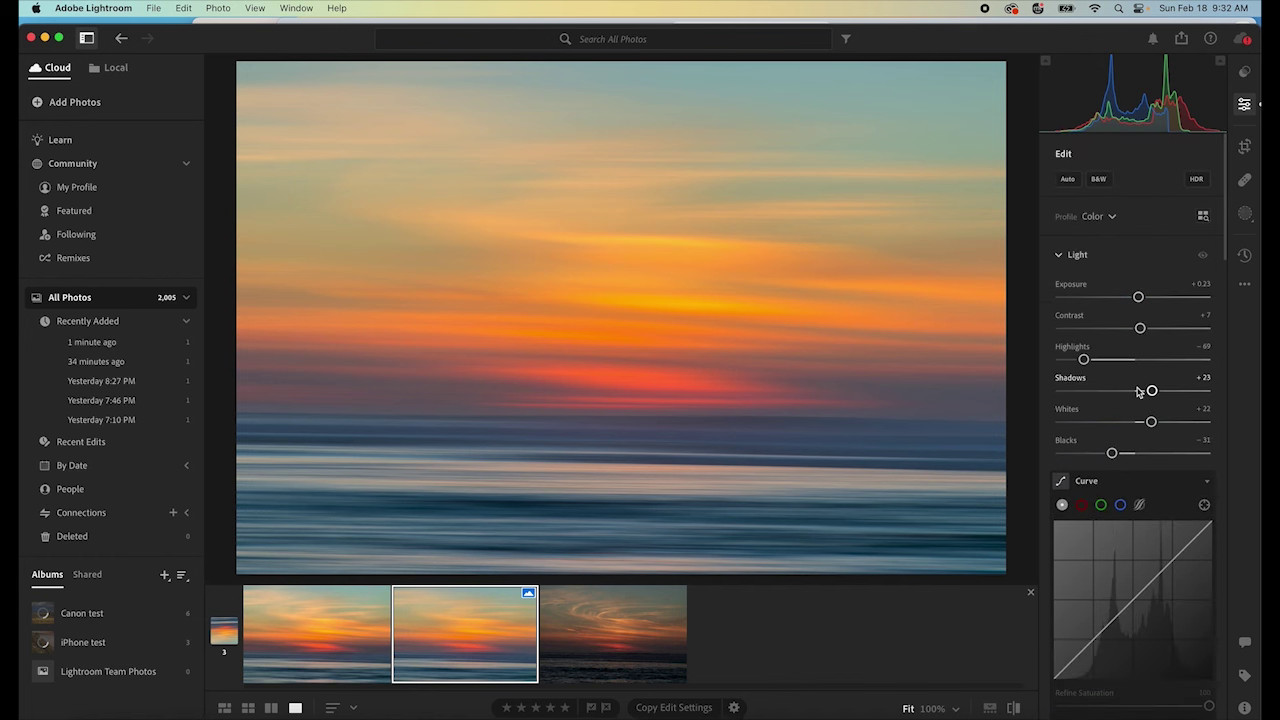
{"action": "left_click", "coordinate": [620, 638]}
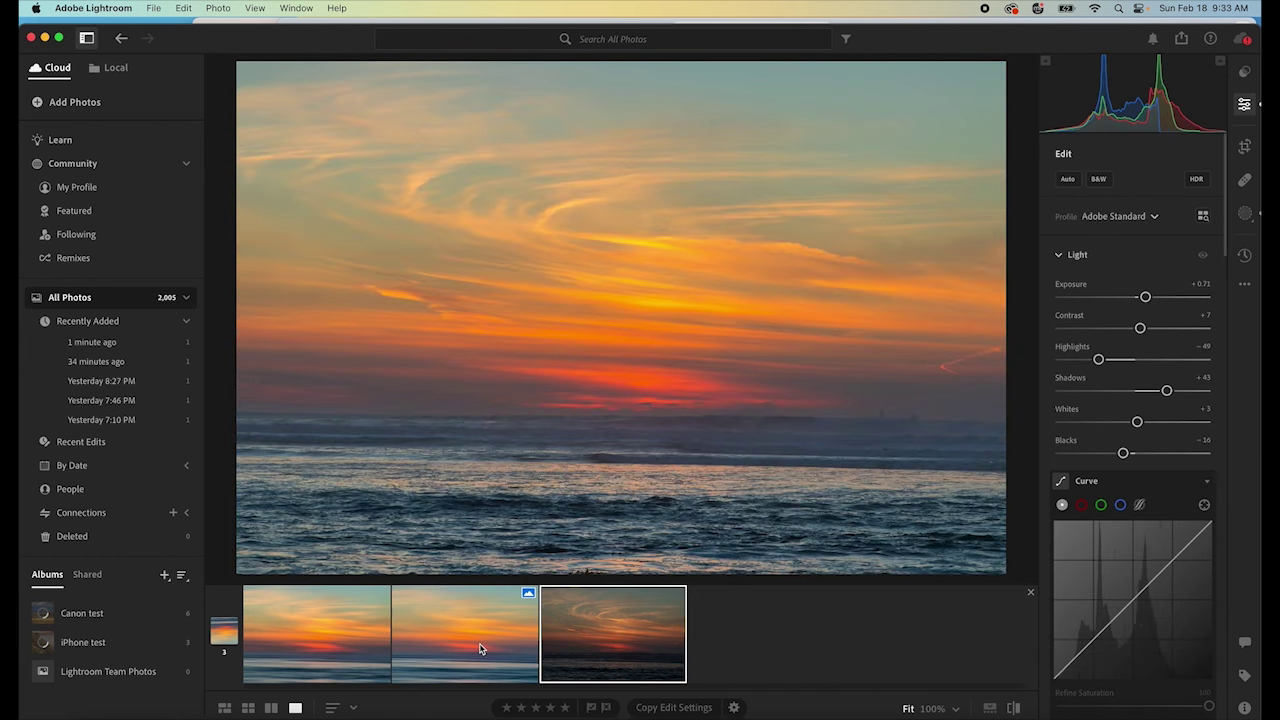
{"action": "left_click", "coordinate": [480, 649]}
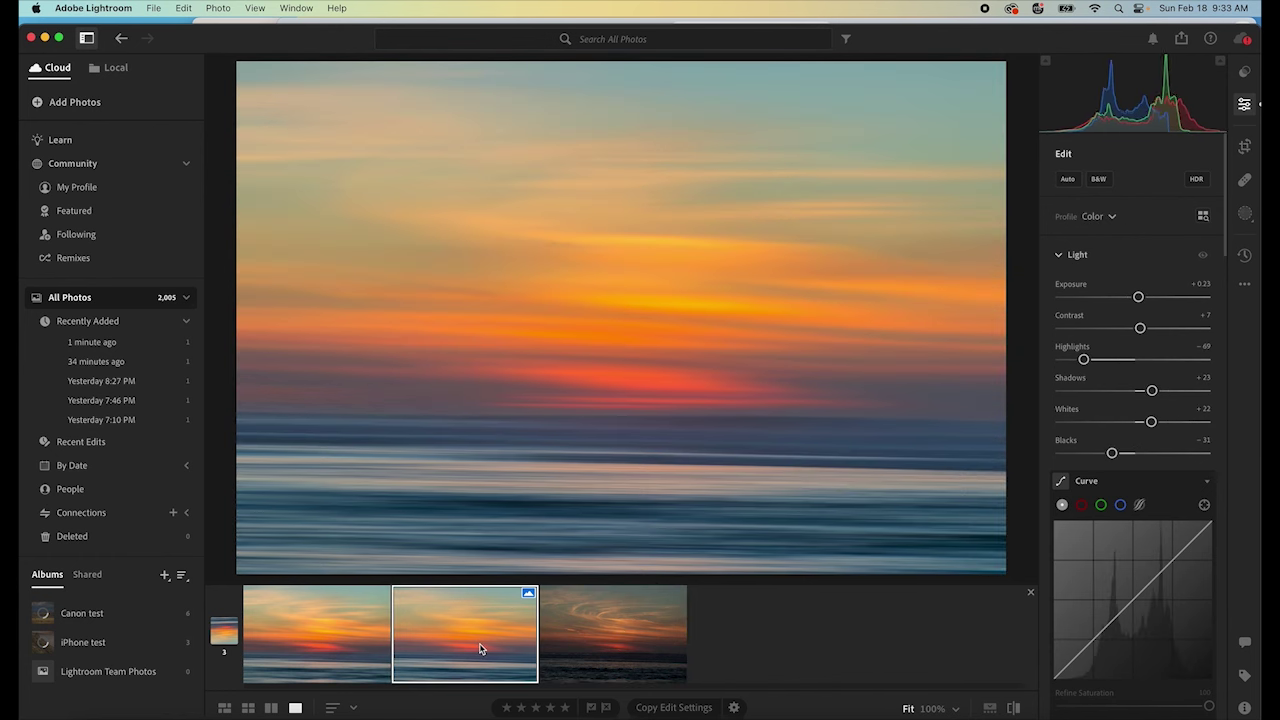
{"action": "left_click", "coordinate": [577, 640]}
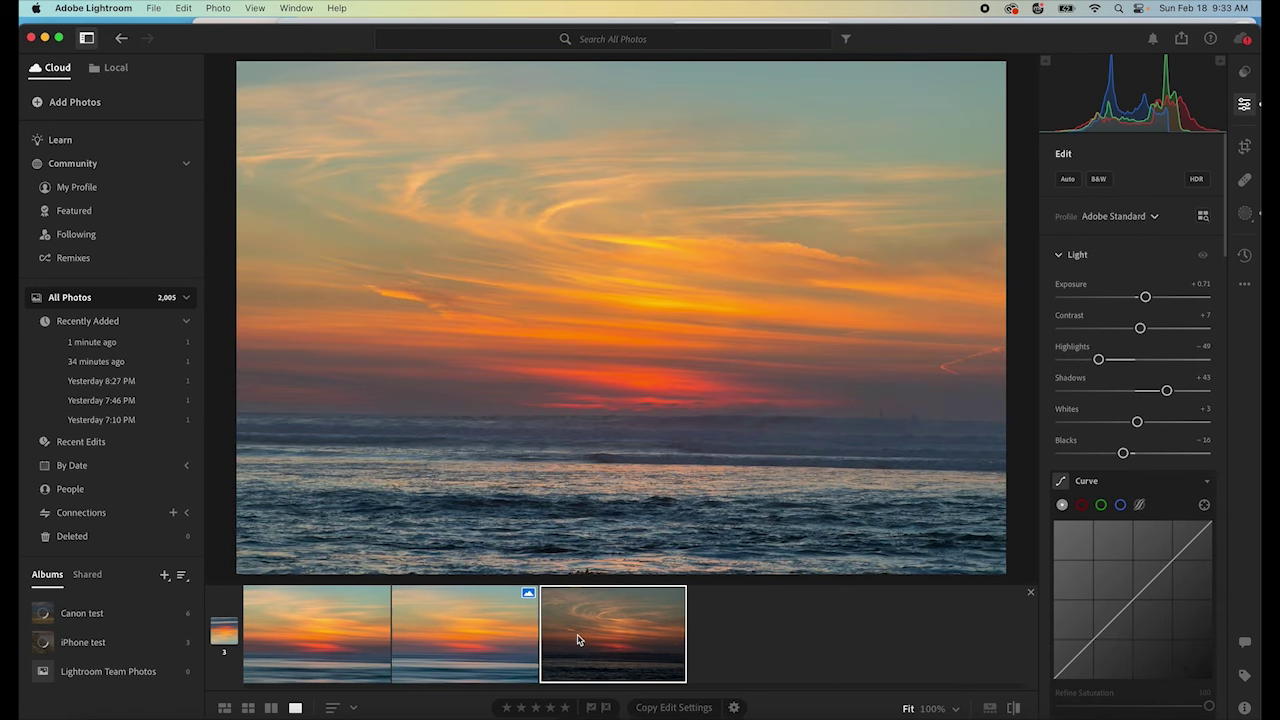
{"action": "left_click", "coordinate": [472, 640]}
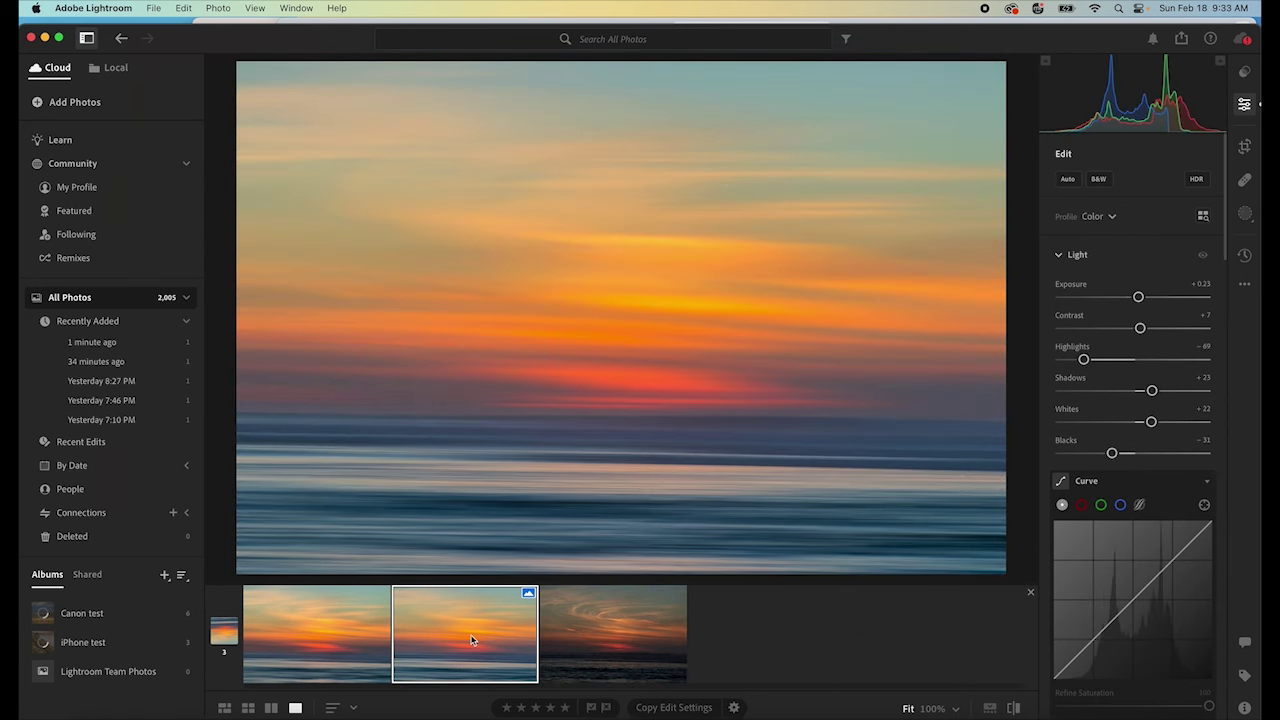